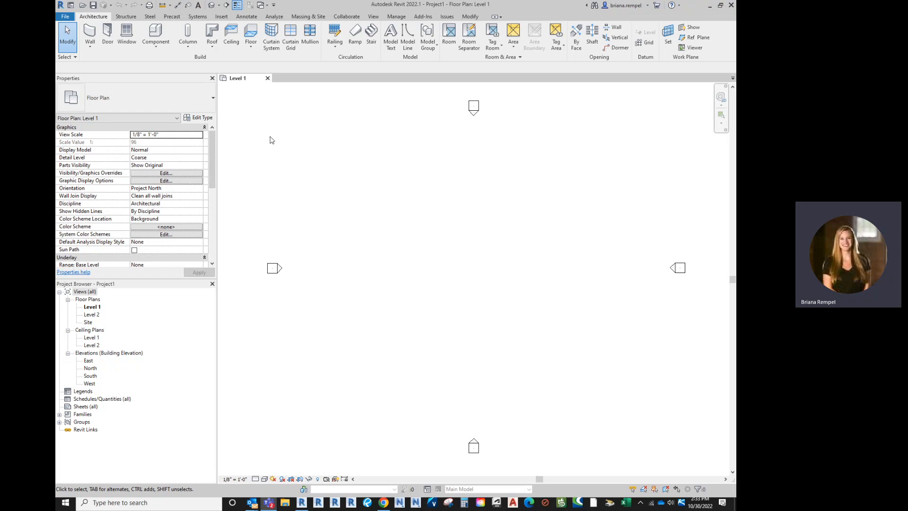
Step: Create a new family from the Furniture.rft template in the English-Imperial template folder
click(66, 17)
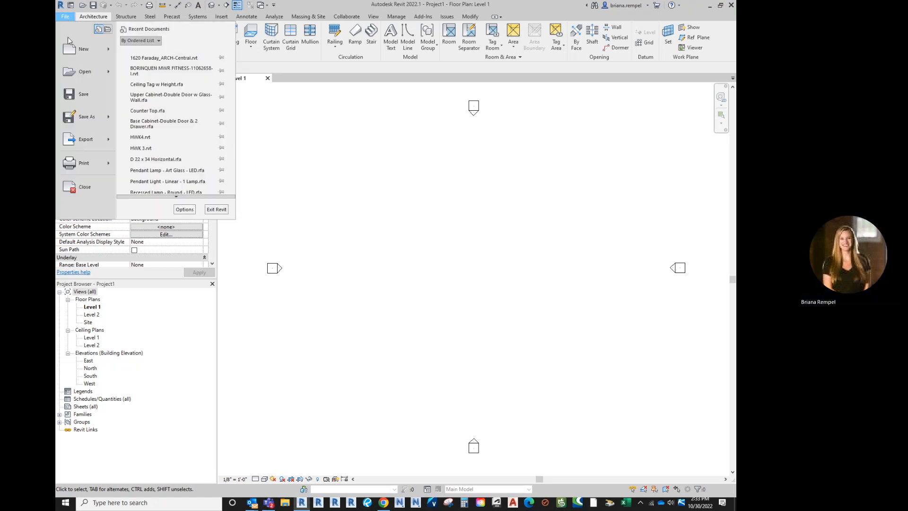
mouse_move(72, 54)
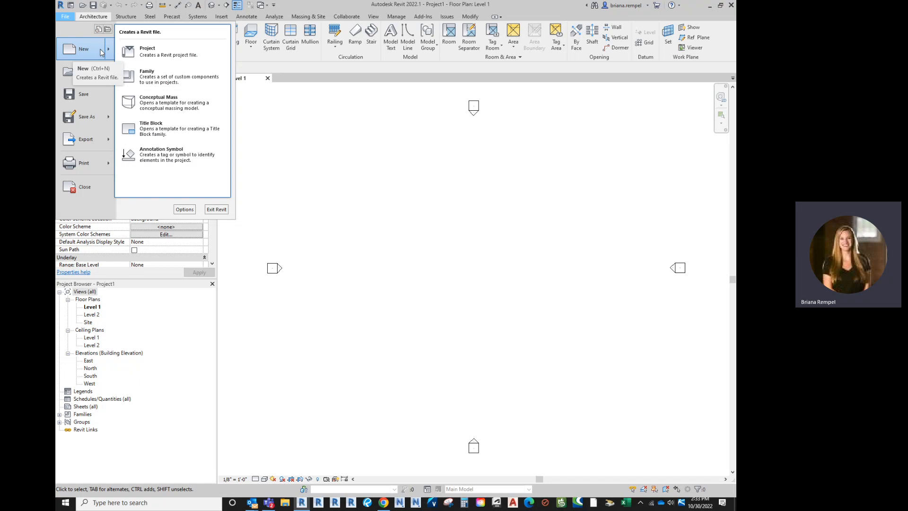
click(159, 82)
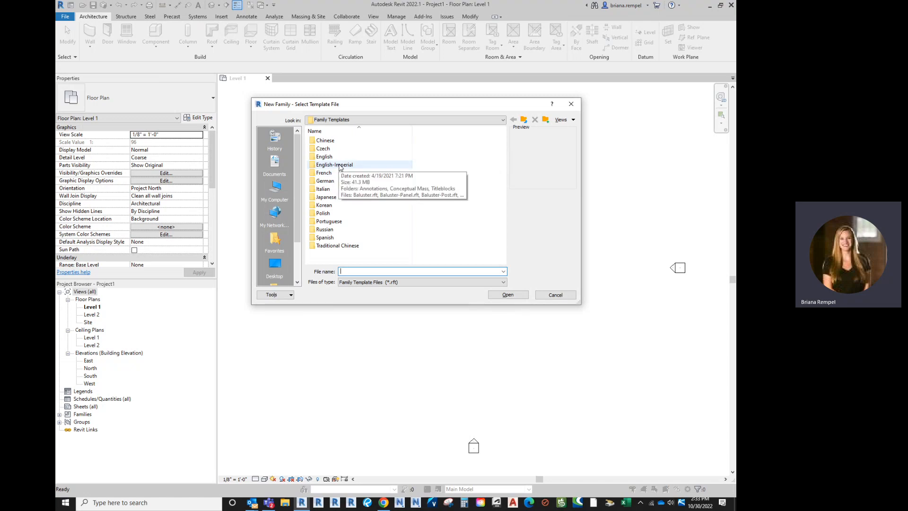
double_click(339, 166)
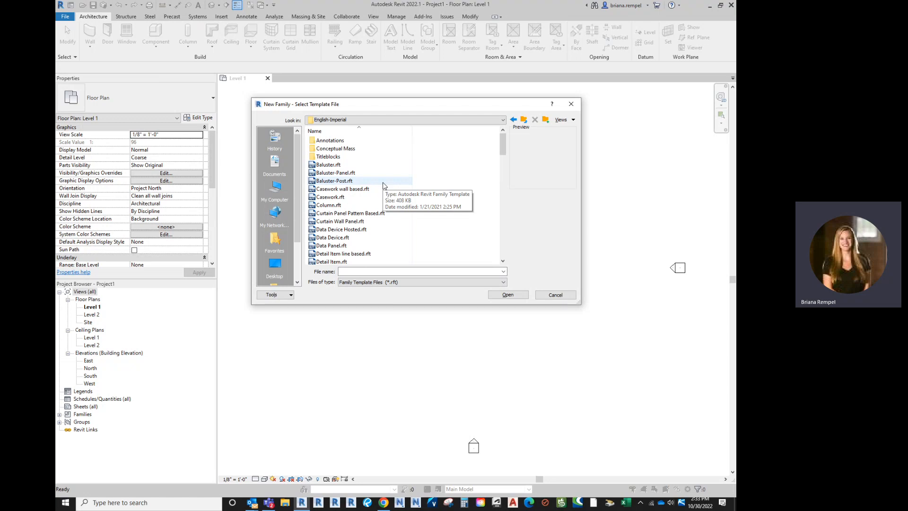
scroll(368, 228, down, 3)
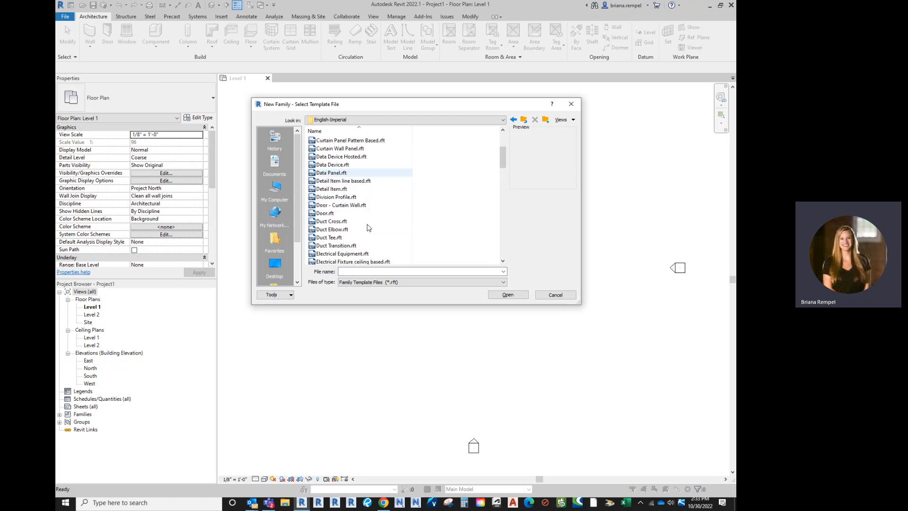
scroll(368, 228, down, 4)
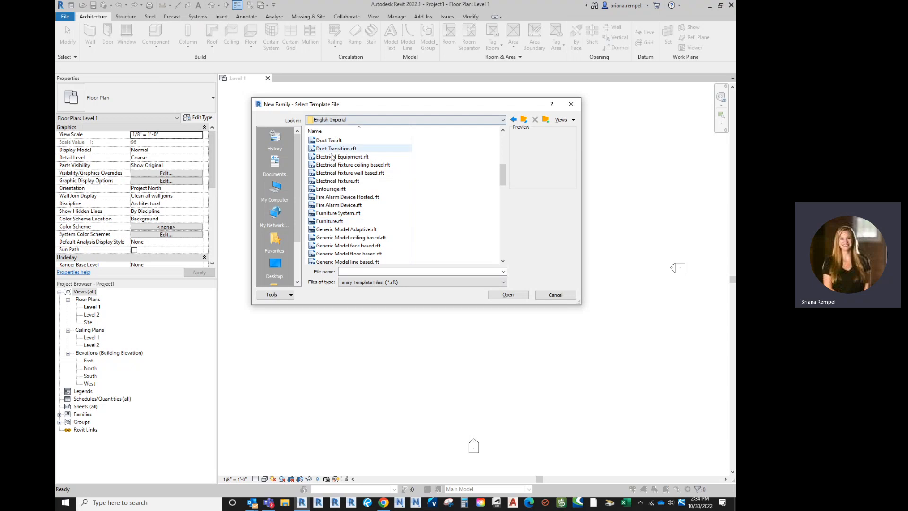
click(353, 223)
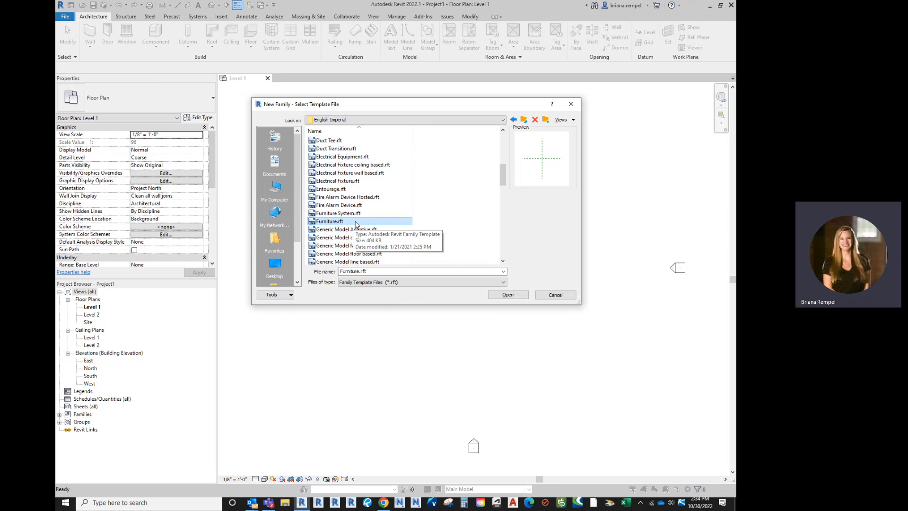
click(511, 295)
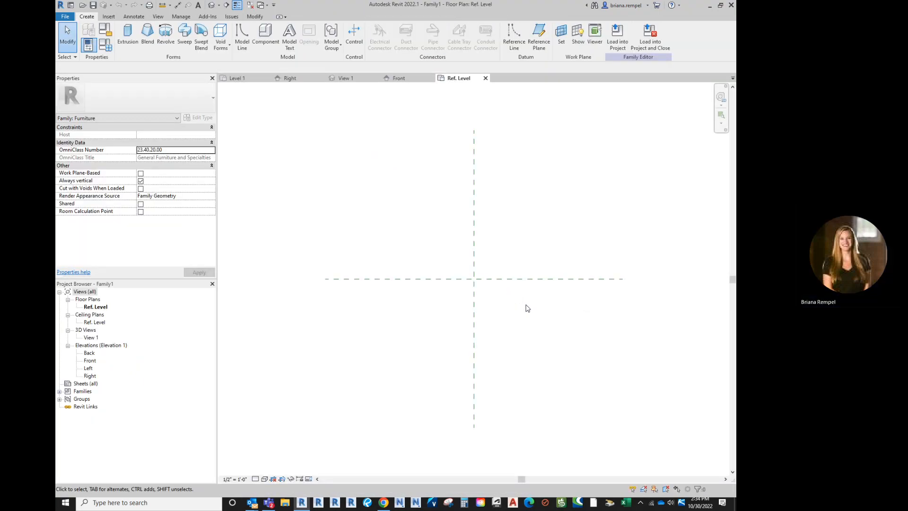
middle_drag(516, 304, 486, 302)
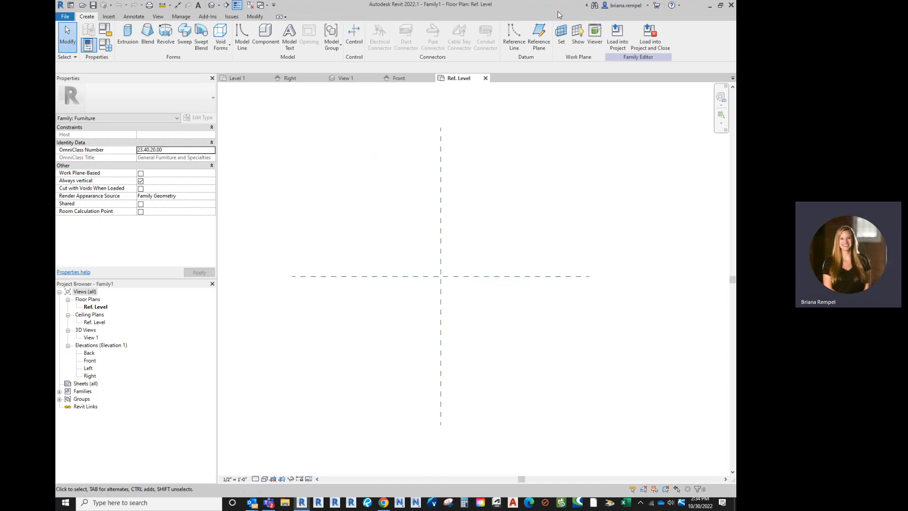
click(268, 6)
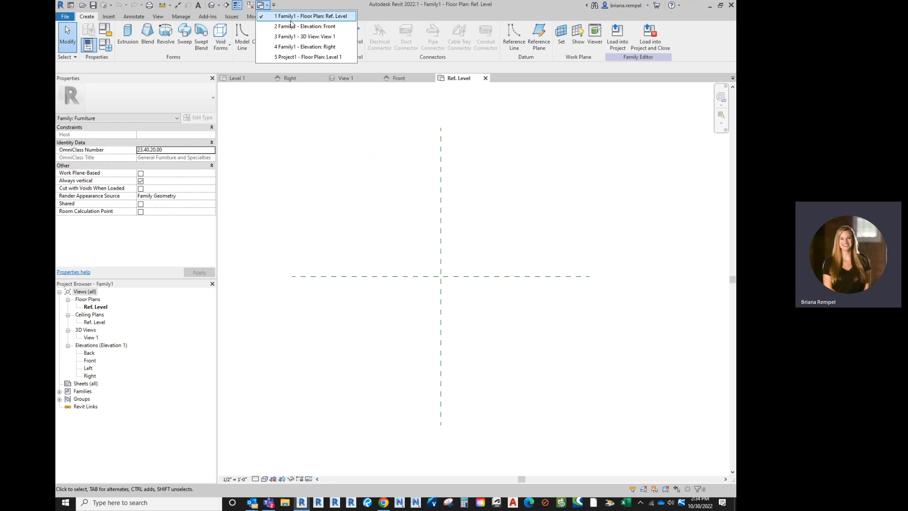
click(371, 174)
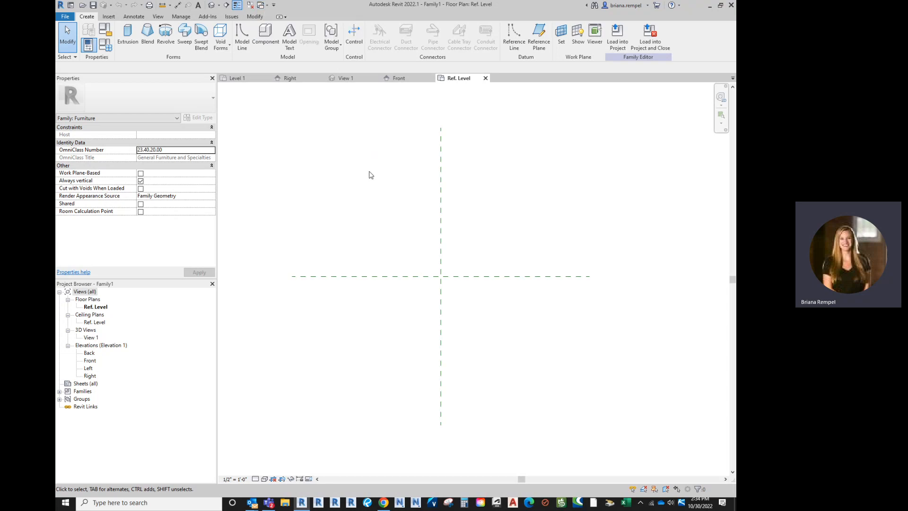
middle_drag(395, 182, 371, 202)
middle_drag(459, 203, 466, 193)
middle_drag(485, 190, 474, 205)
scroll(474, 205, down, 1)
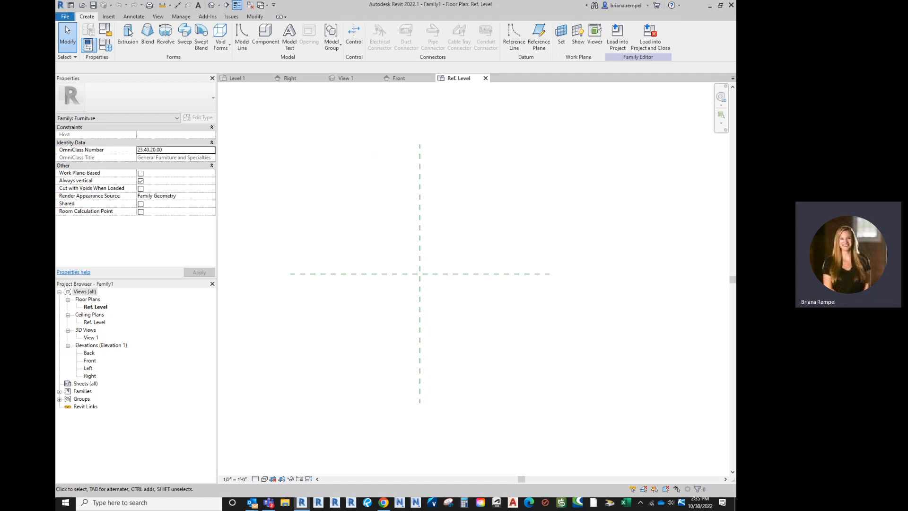
Step: Draw a horizontal reference plane about 3' 9" above the Center Front/Back plane, crossing the Center Left/Right plane
click(519, 42)
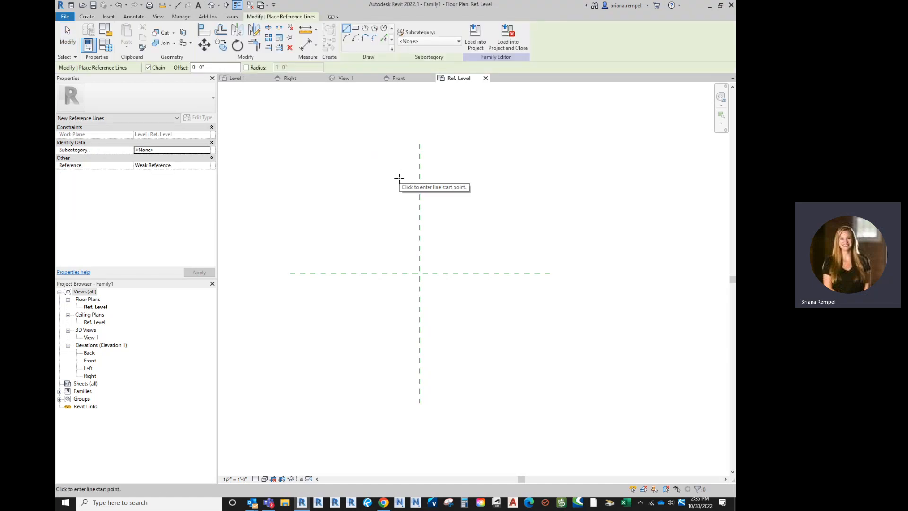
click(87, 16)
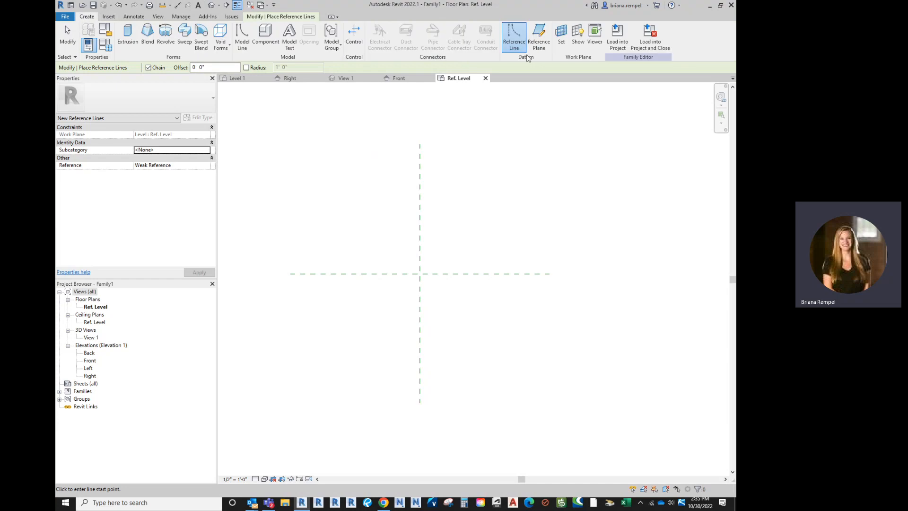
click(539, 35)
click(420, 144)
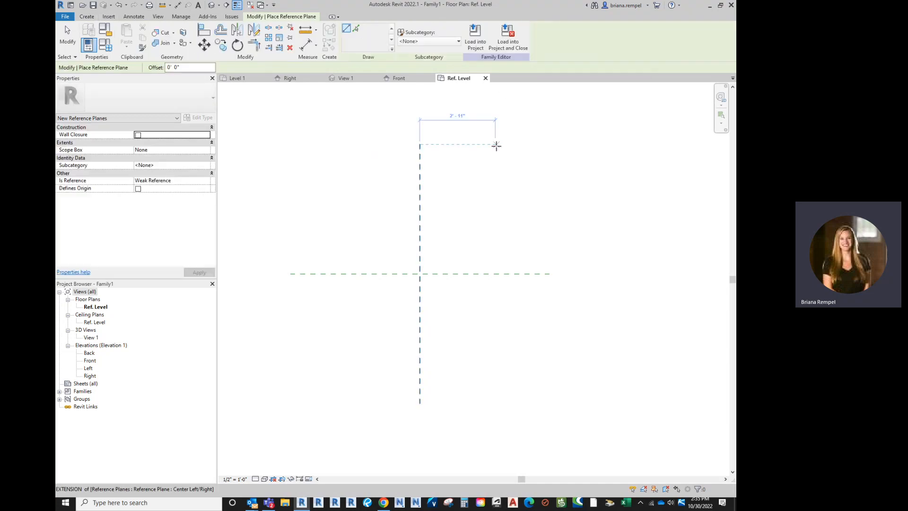
key(Escape)
click(393, 176)
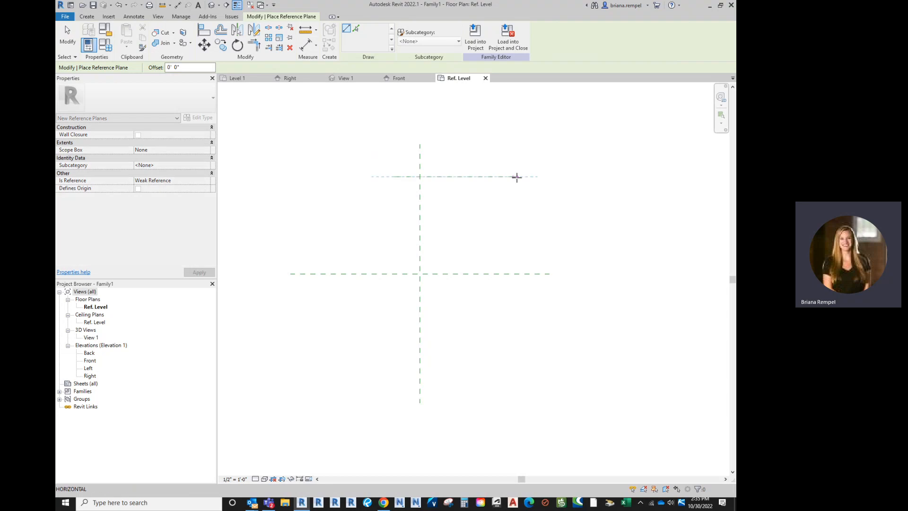
click(548, 176)
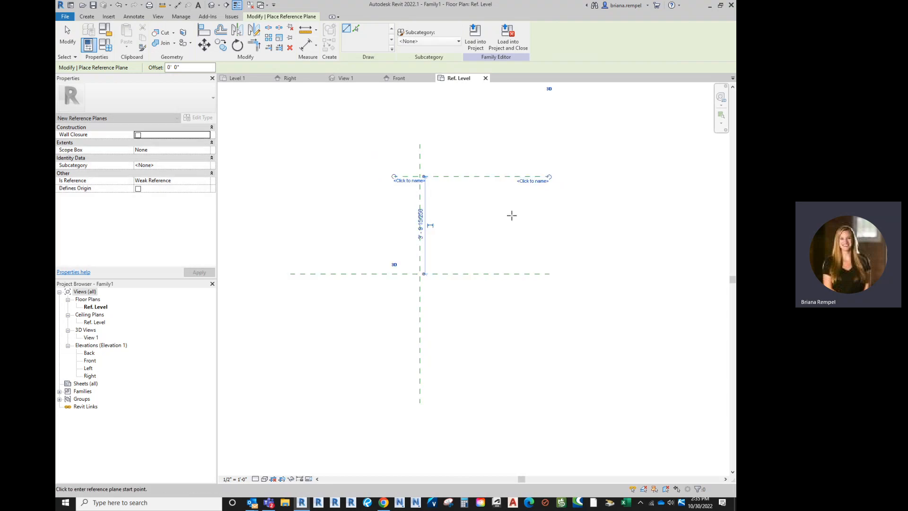
Step: Draw a vertical reference plane about 4' to the right of the Center Left/Right plane, crossing both horizontal planes
click(523, 151)
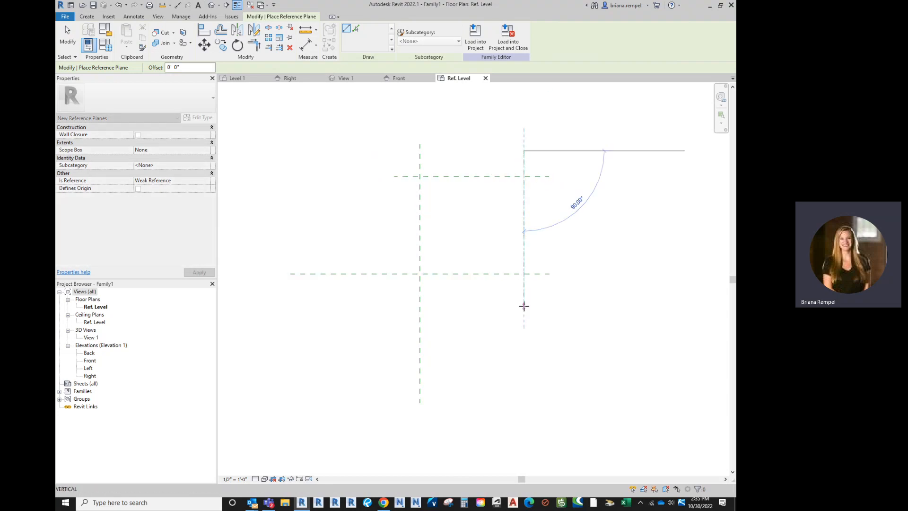
click(524, 306)
click(68, 40)
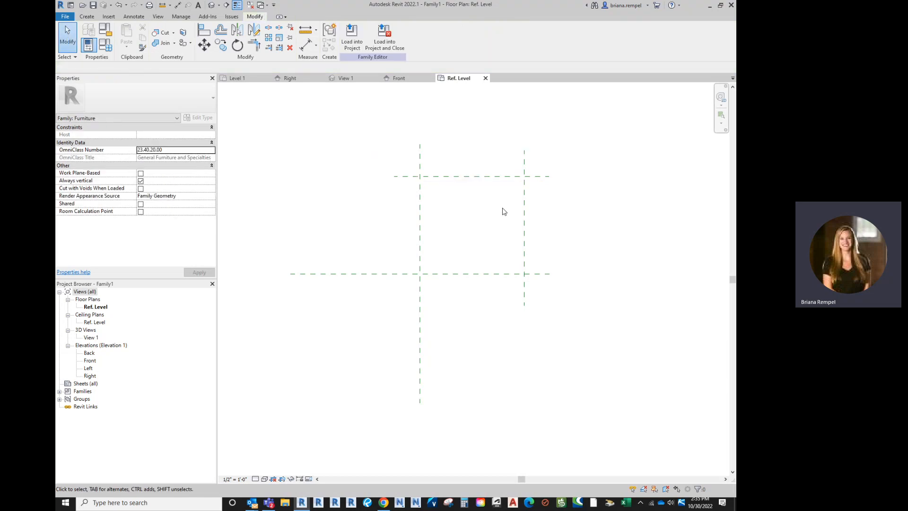
Step: Inspect the two new reference planes and their distances from the center planes
click(524, 203)
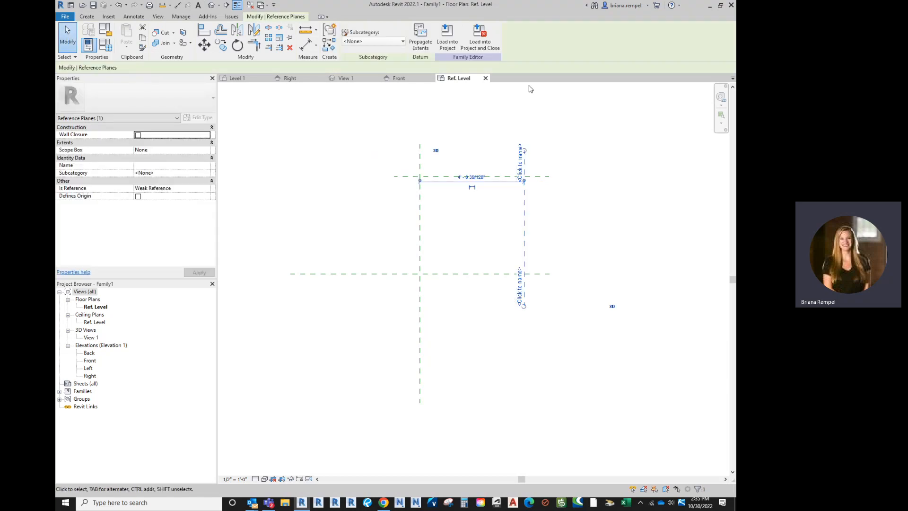
click(489, 241)
click(493, 184)
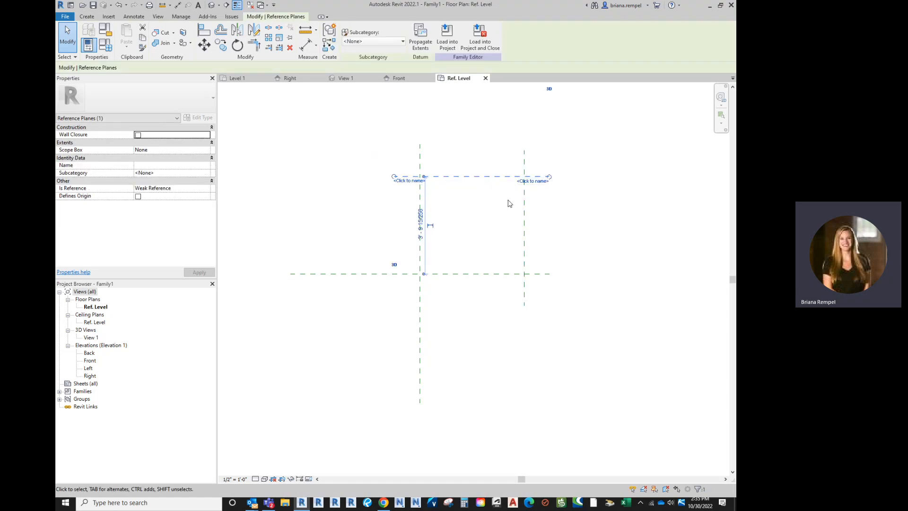
click(480, 305)
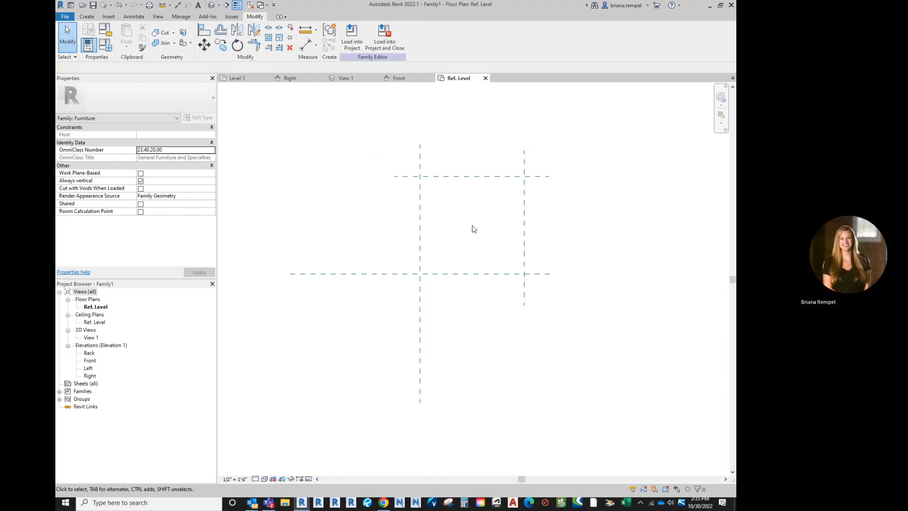
scroll(475, 208, up, 2)
middle_drag(478, 210, 472, 231)
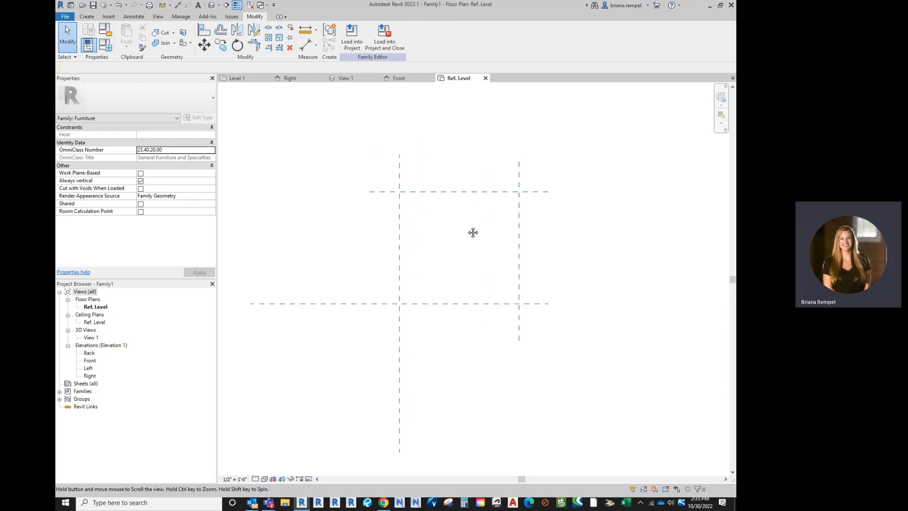
scroll(468, 229, up, 1)
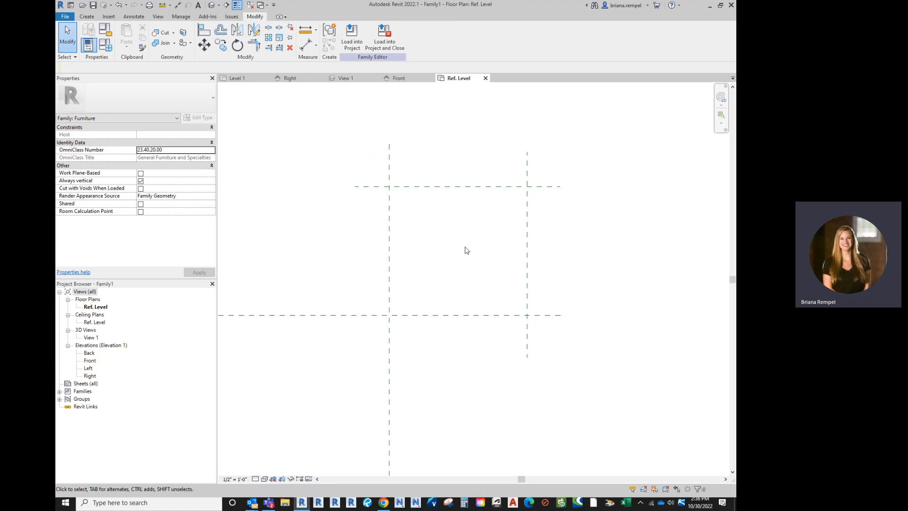
middle_drag(468, 154, 468, 156)
Step: Place an aligned dimension between the two vertical reference planes, above the upper horizontal plane
click(87, 17)
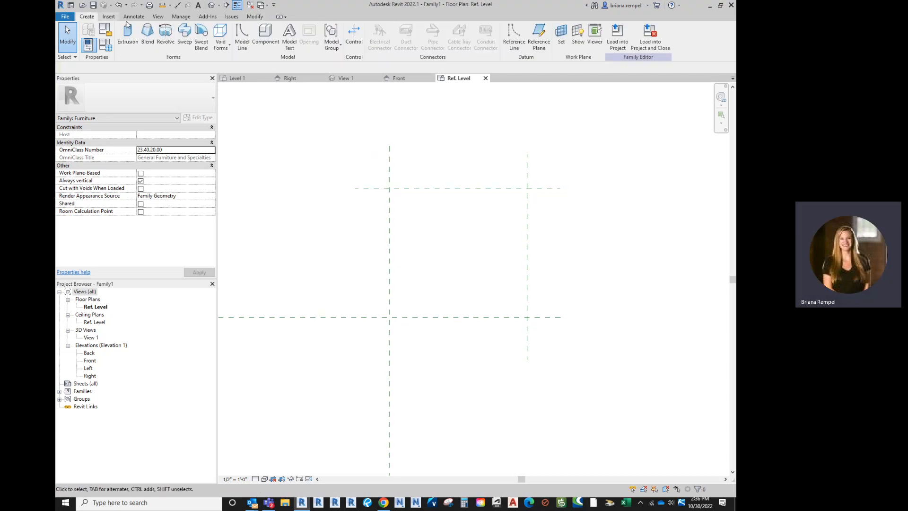
click(137, 18)
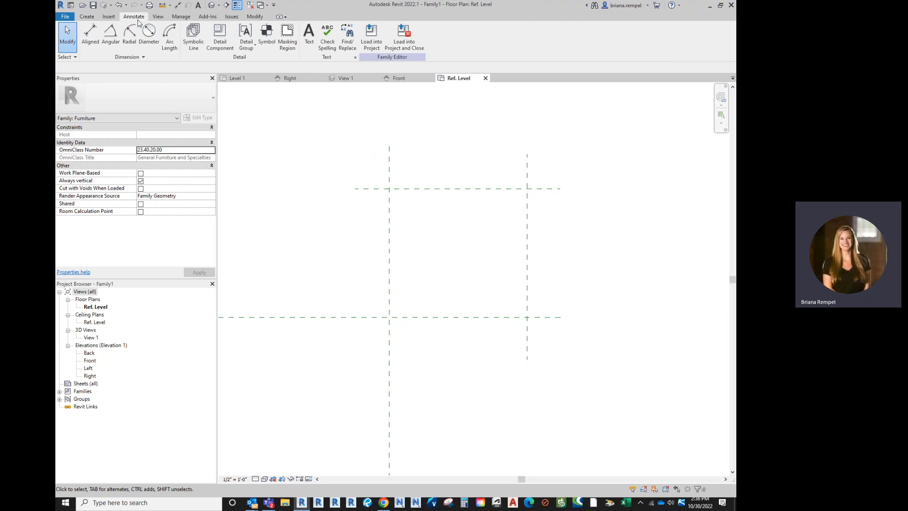
click(89, 40)
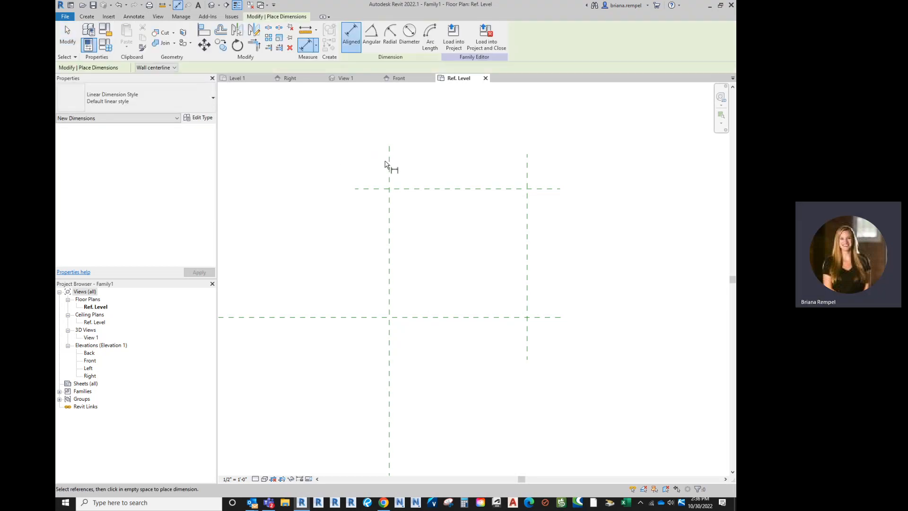
click(388, 164)
click(528, 171)
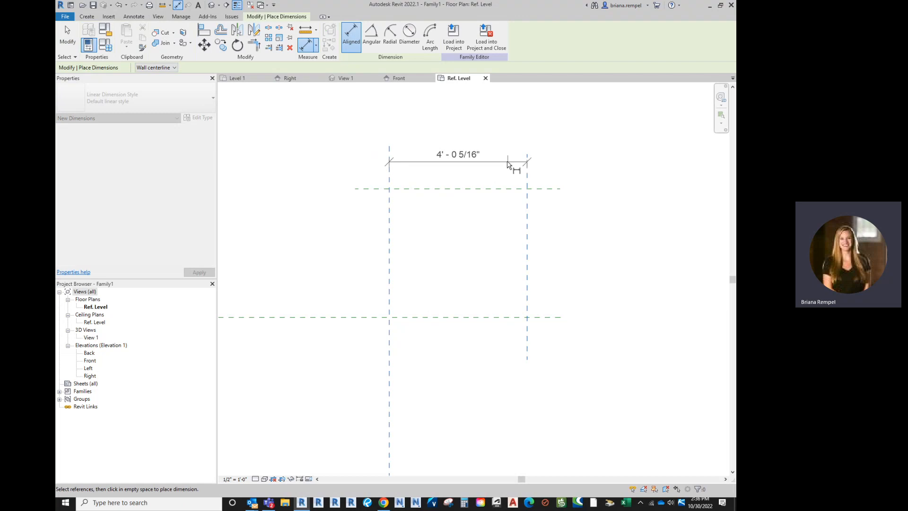
click(513, 152)
Step: Place an aligned dimension between the two horizontal reference planes, to the right of the new vertical plane
click(538, 189)
click(535, 317)
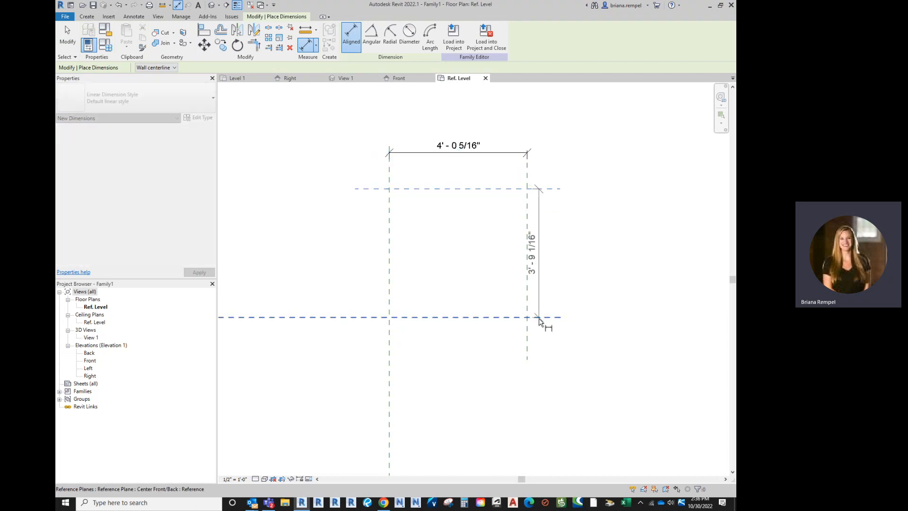
click(560, 333)
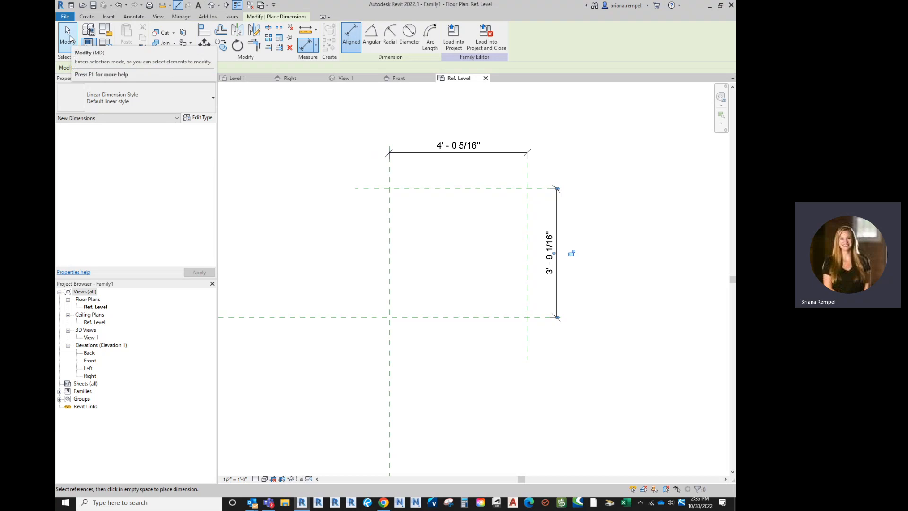
click(68, 38)
Step: Label the dimension between the two vertical reference planes with a new type-based family parameter named Width
click(470, 156)
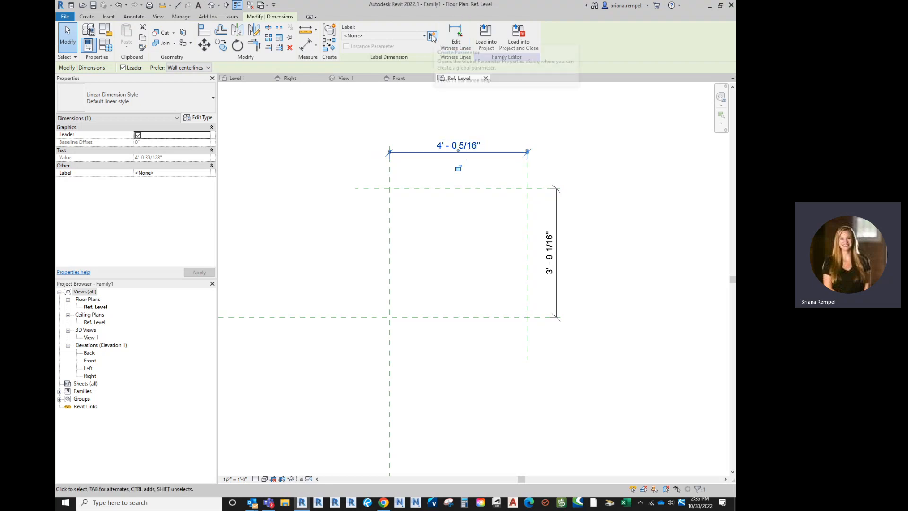
click(480, 176)
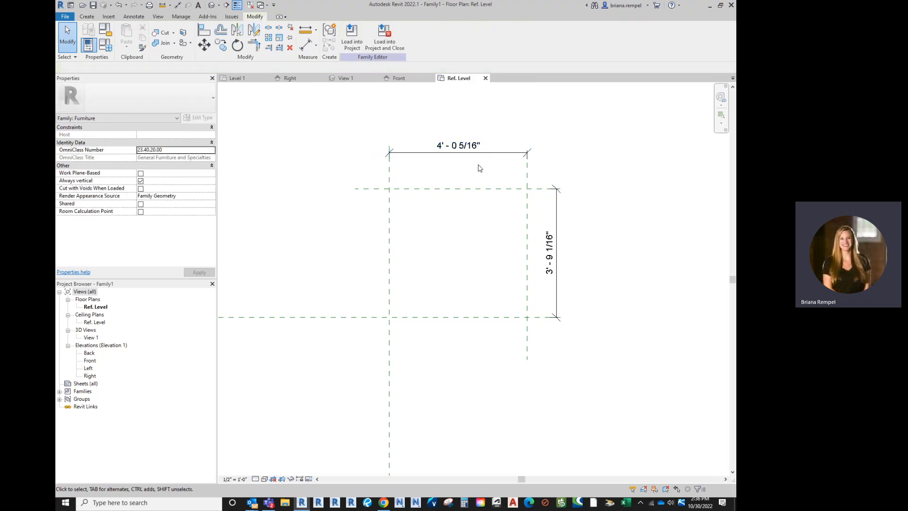
click(457, 147)
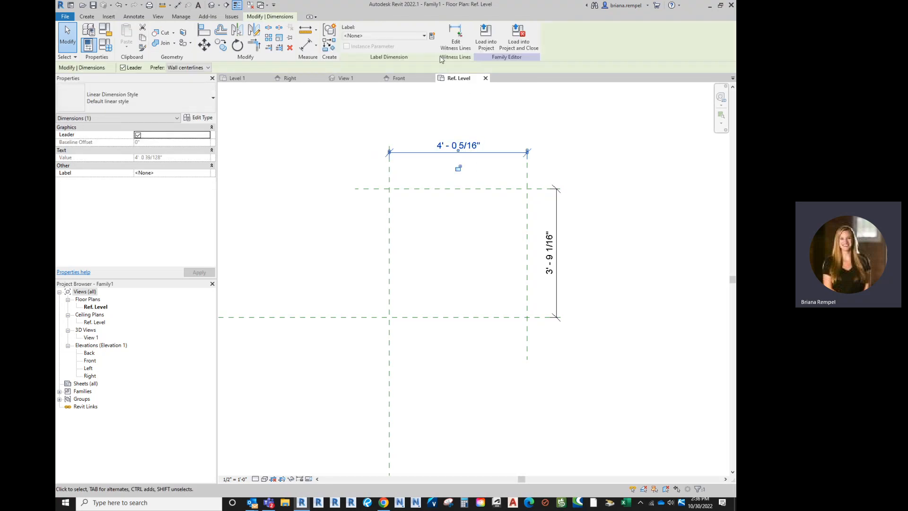
click(432, 36)
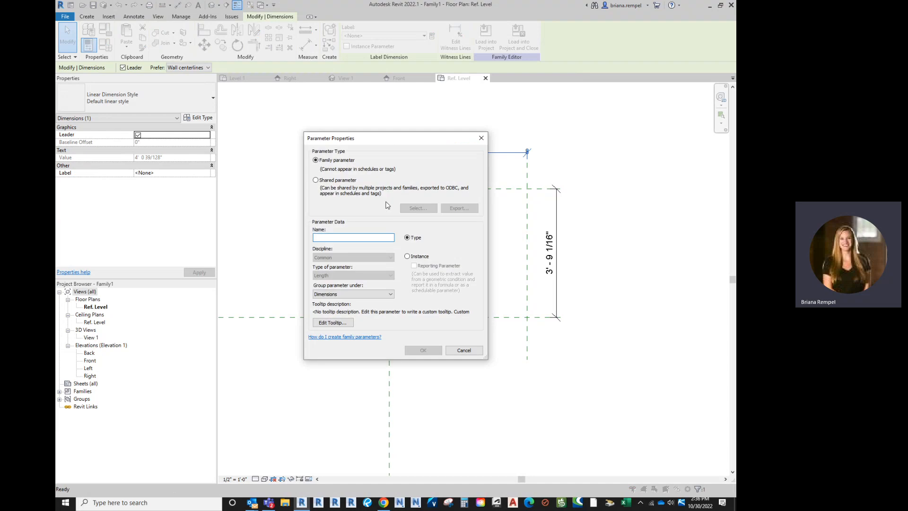
text(Width)
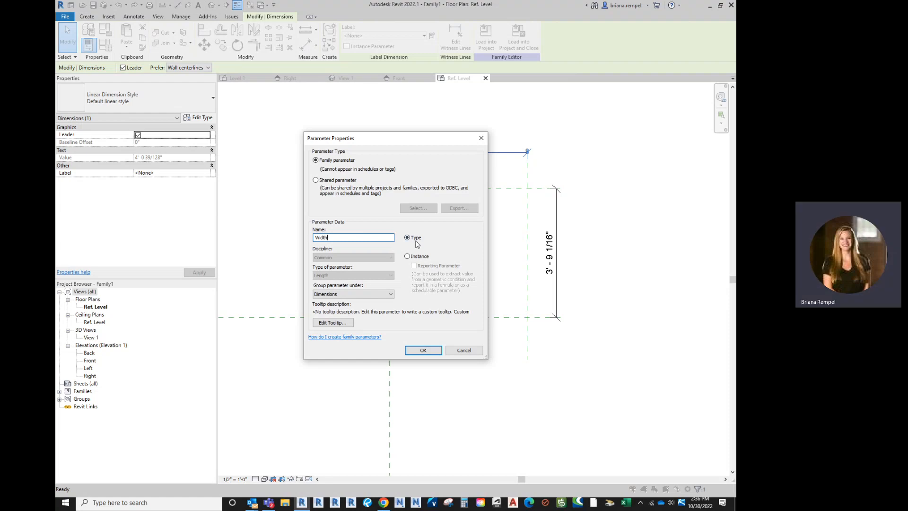
click(426, 350)
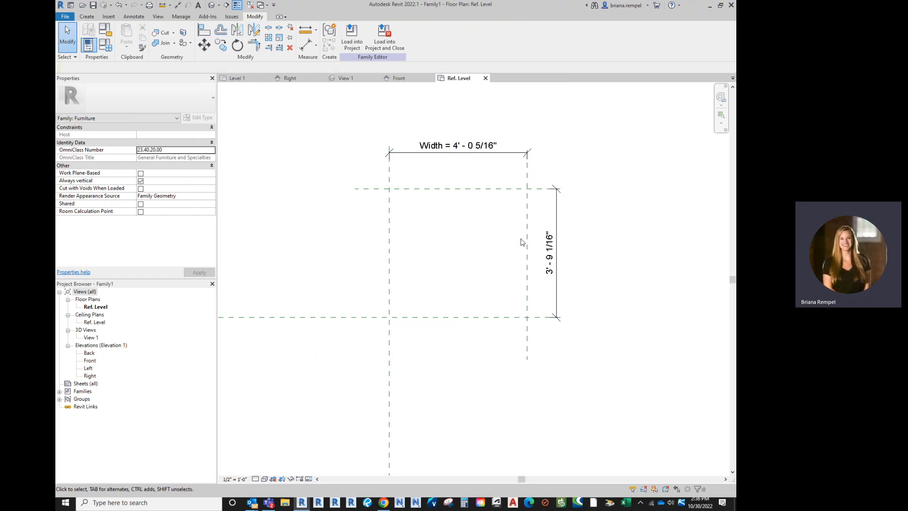
Step: Label the dimension between the two horizontal reference planes with a new type-based family parameter named Depth
click(557, 213)
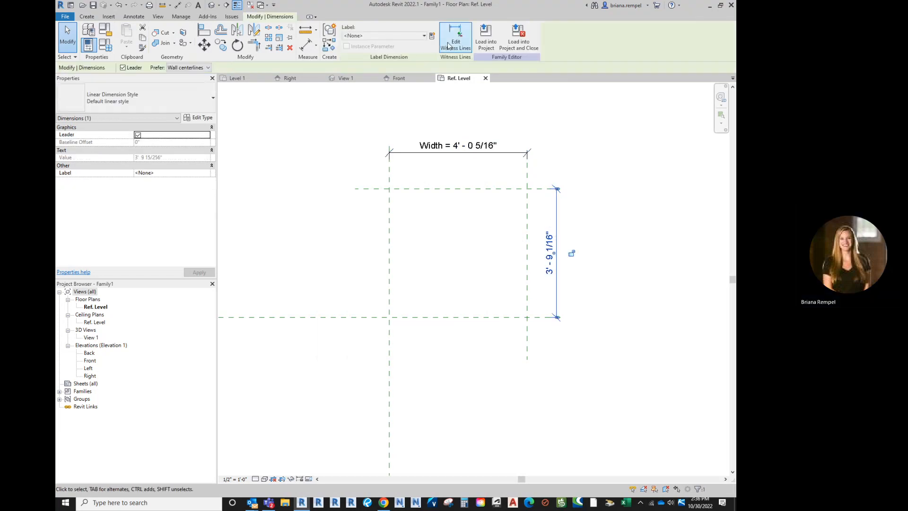
click(432, 37)
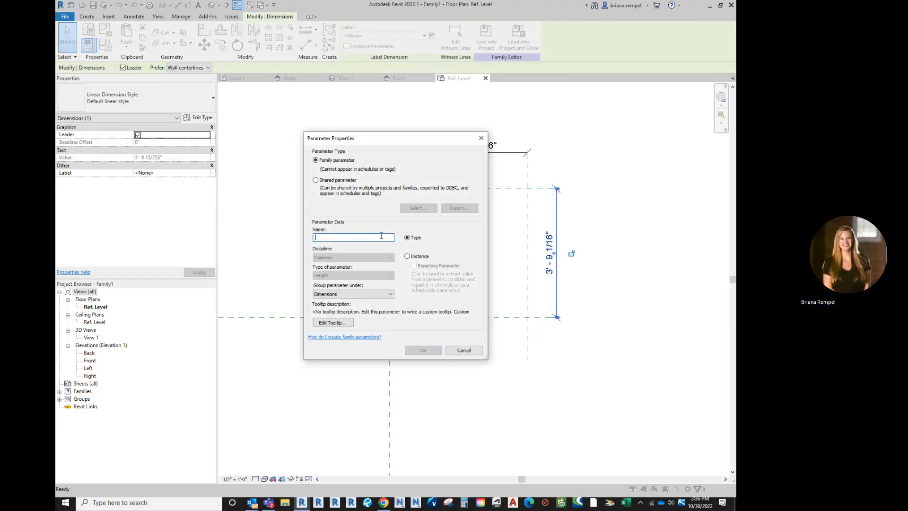
text(D)
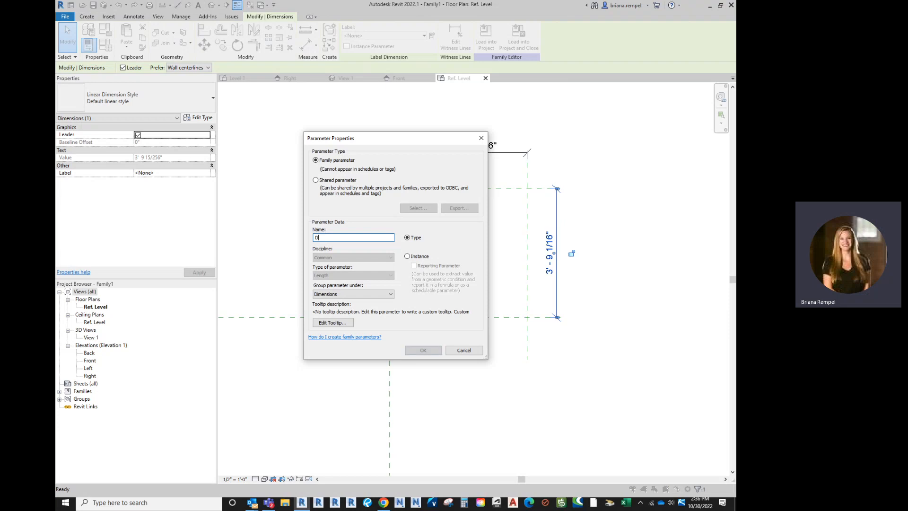
text(epth)
click(416, 346)
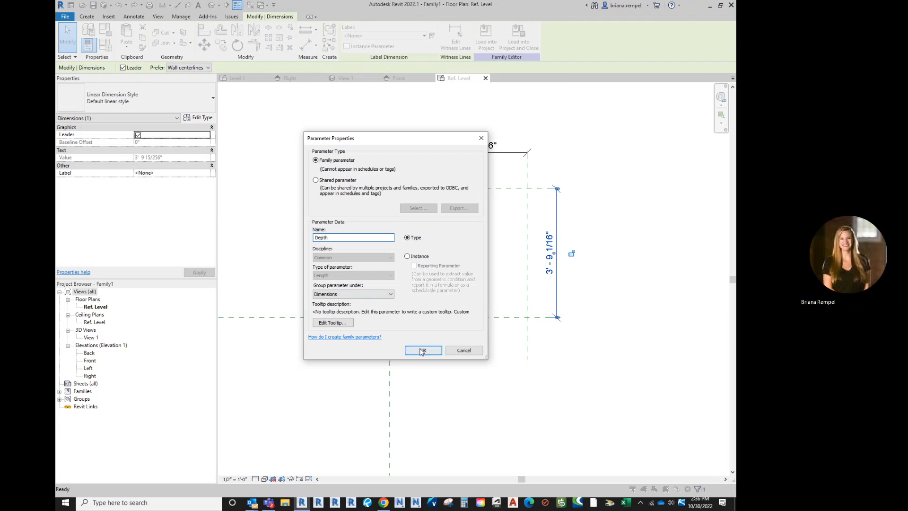
click(600, 168)
middle_drag(604, 160, 598, 170)
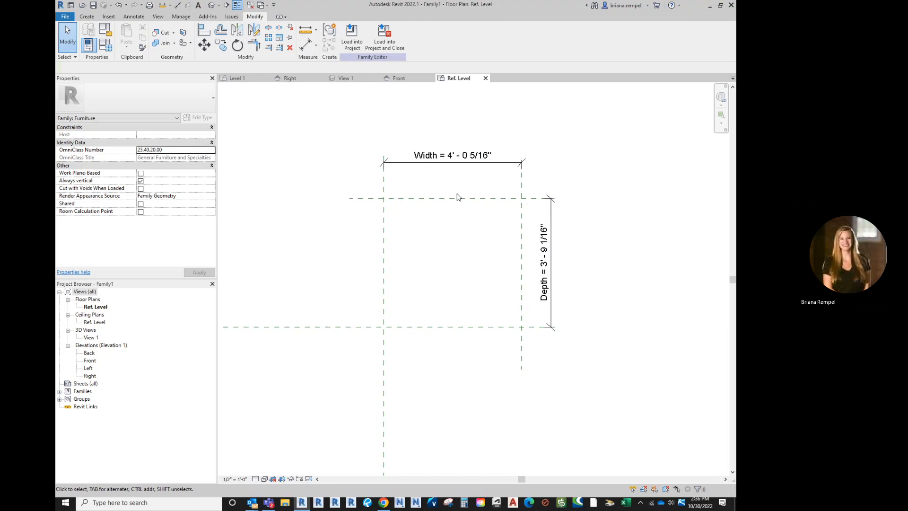
Step: Flex the reference planes by setting the family's Depth to 5' and Width to 4' and applying the values
click(107, 48)
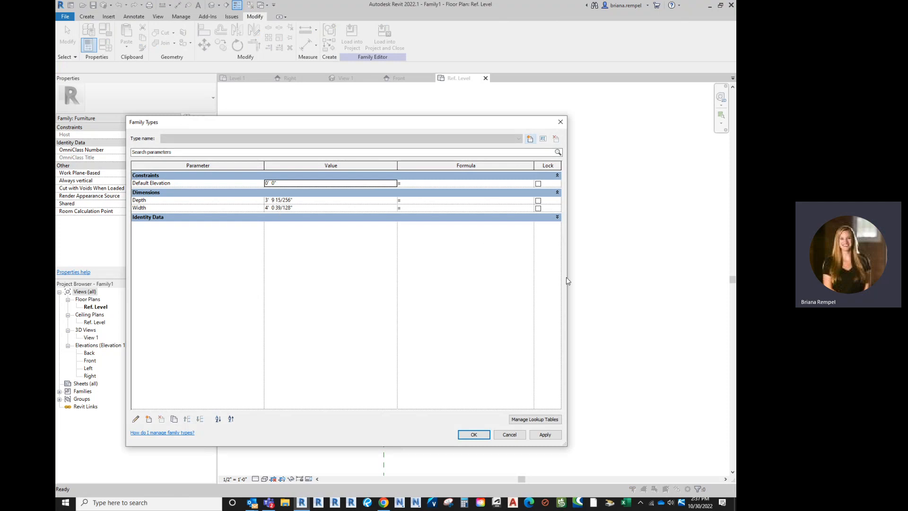
drag(567, 277, 364, 267)
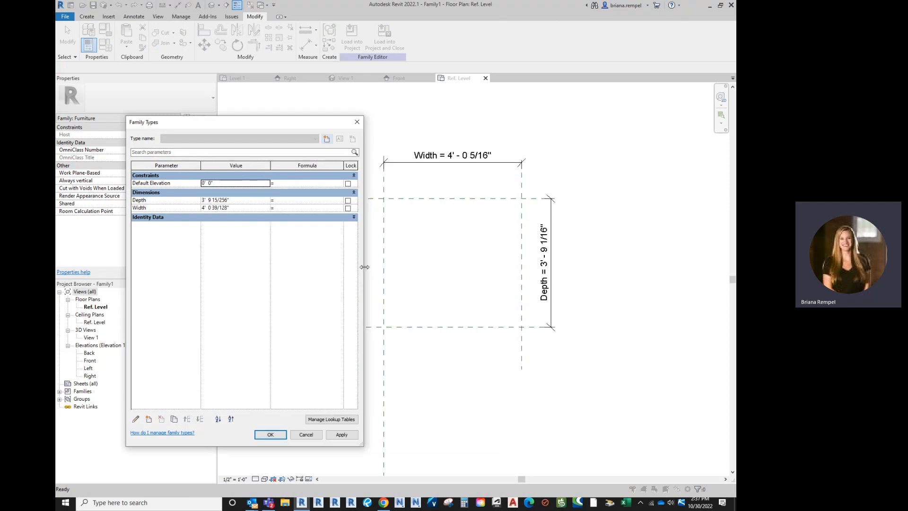
click(253, 200)
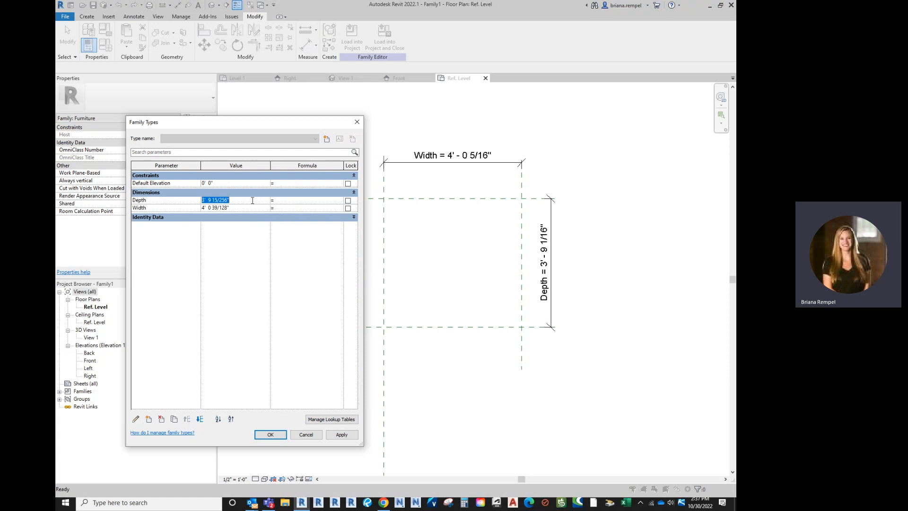
text(5)
click(253, 208)
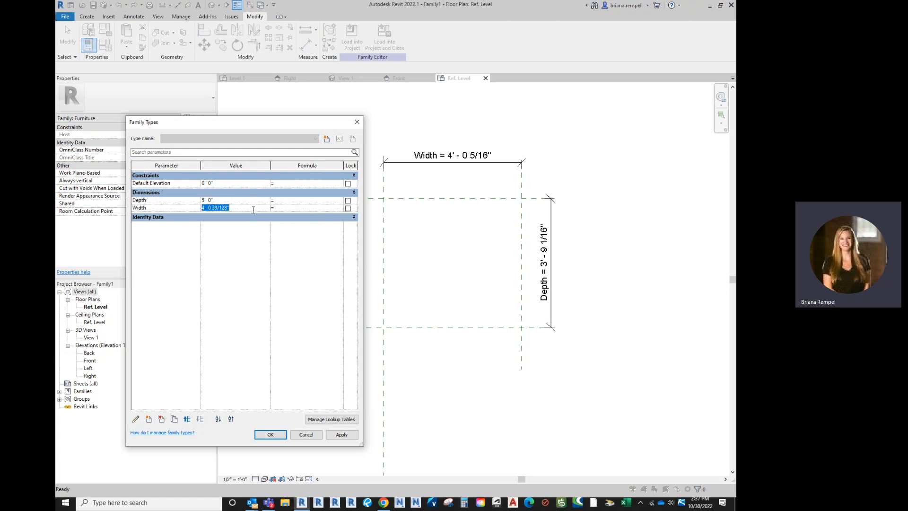
text(4)
click(259, 201)
click(343, 435)
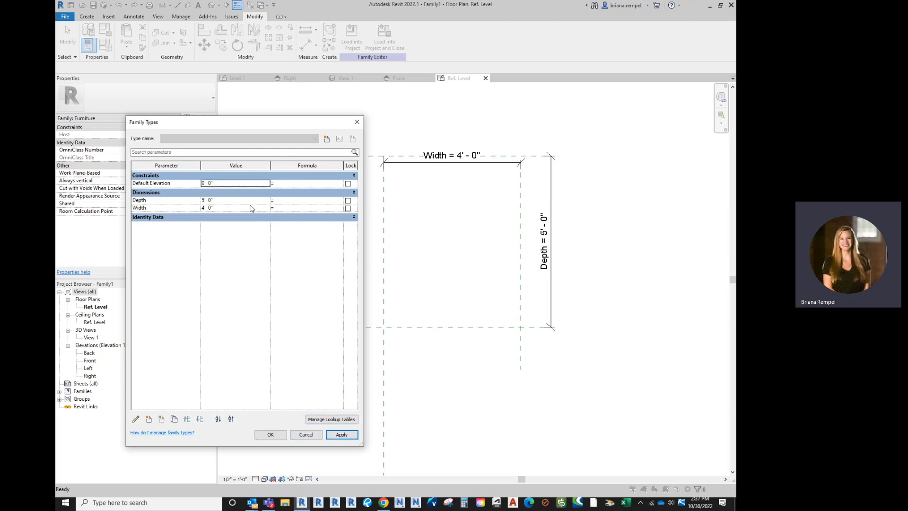
Step: Set both the Depth and Width parameters to 3' and accept the family type values
click(232, 201)
text(3)
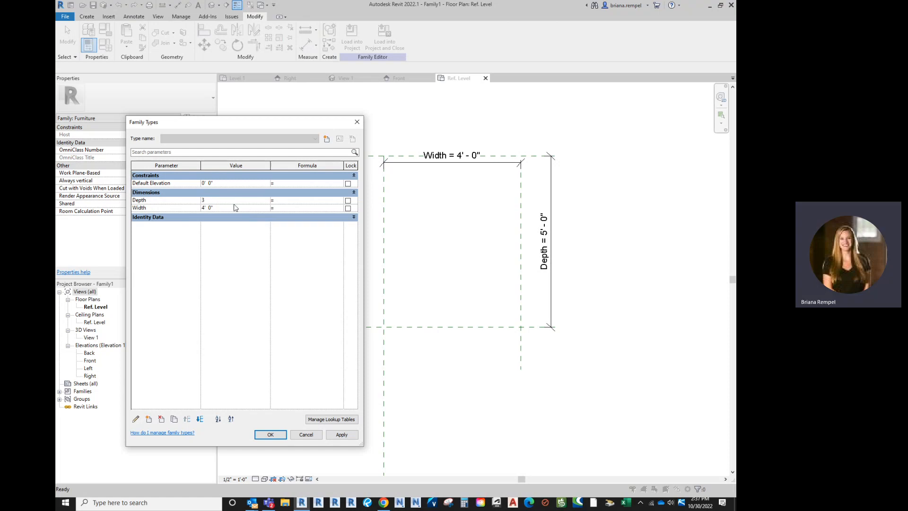
click(238, 208)
text(3)
key(Tab)
click(271, 434)
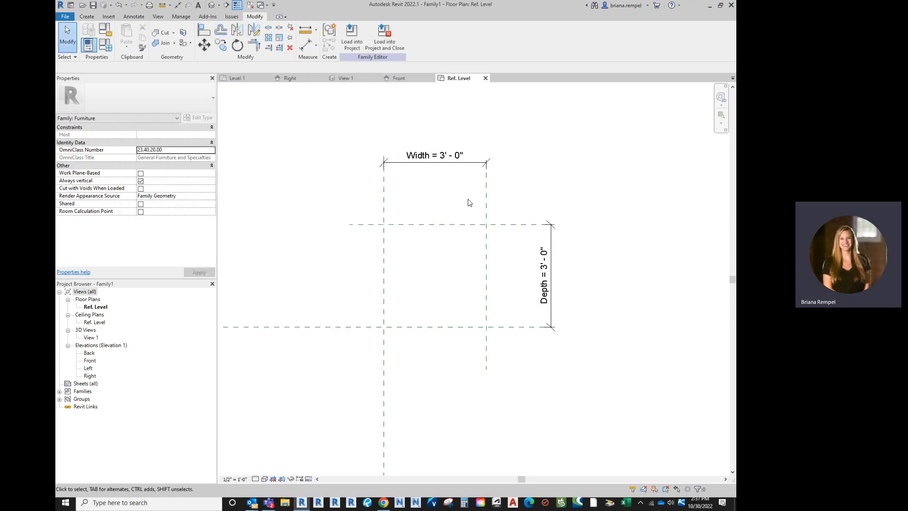
Step: Start an extrusion and pick the four reference planes as its sketch lines, locking each line to its plane
scroll(456, 258, up, 1)
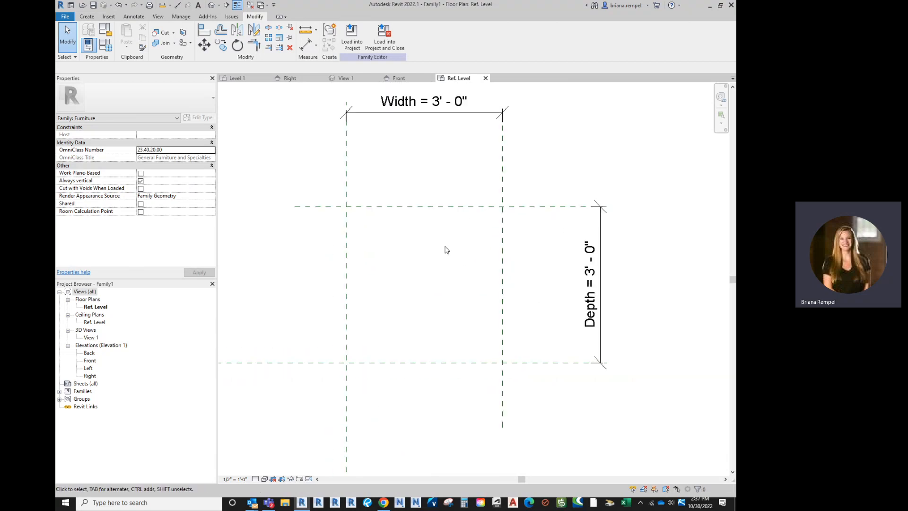
click(87, 16)
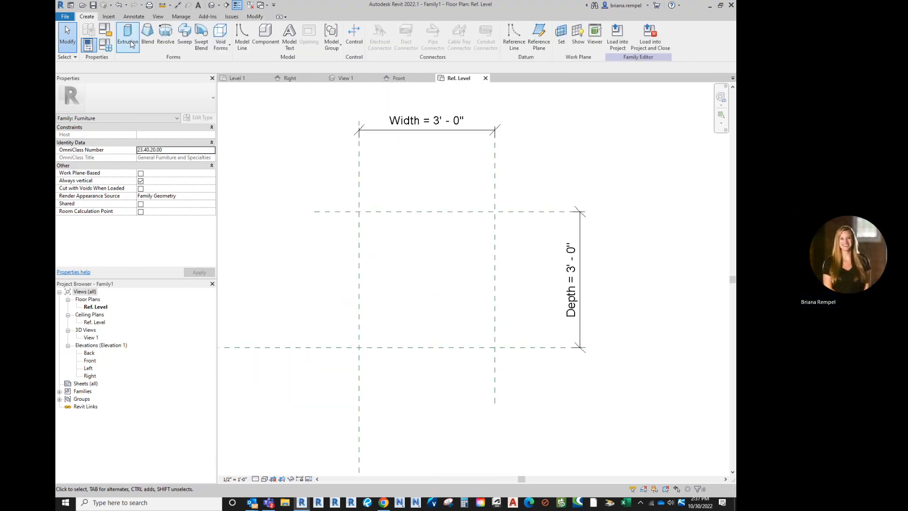
click(128, 36)
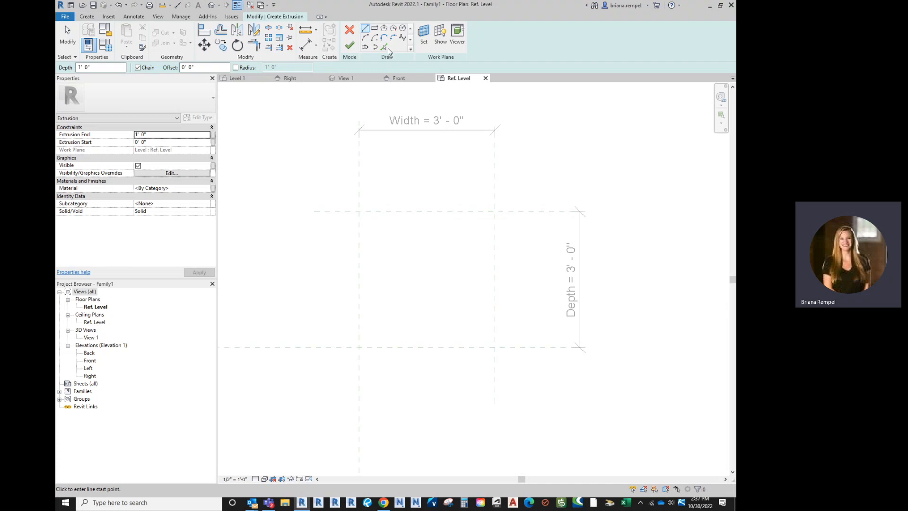
click(385, 48)
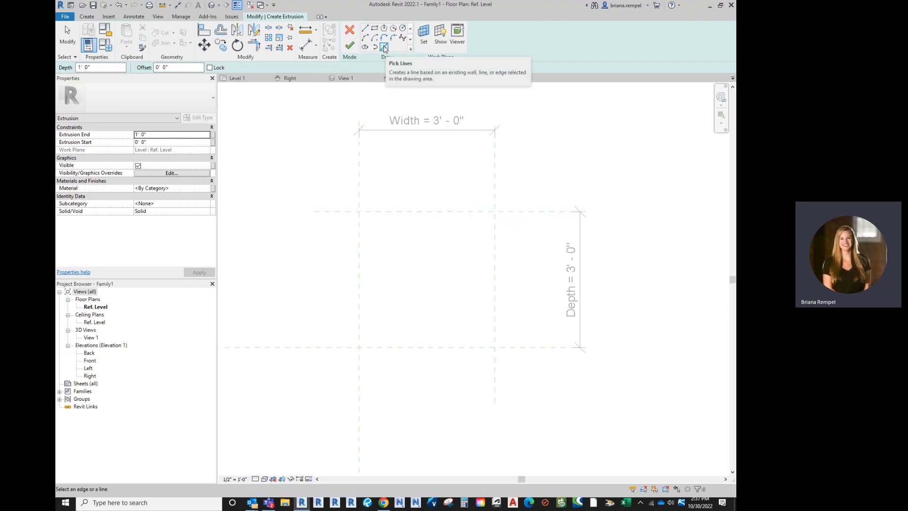
click(421, 212)
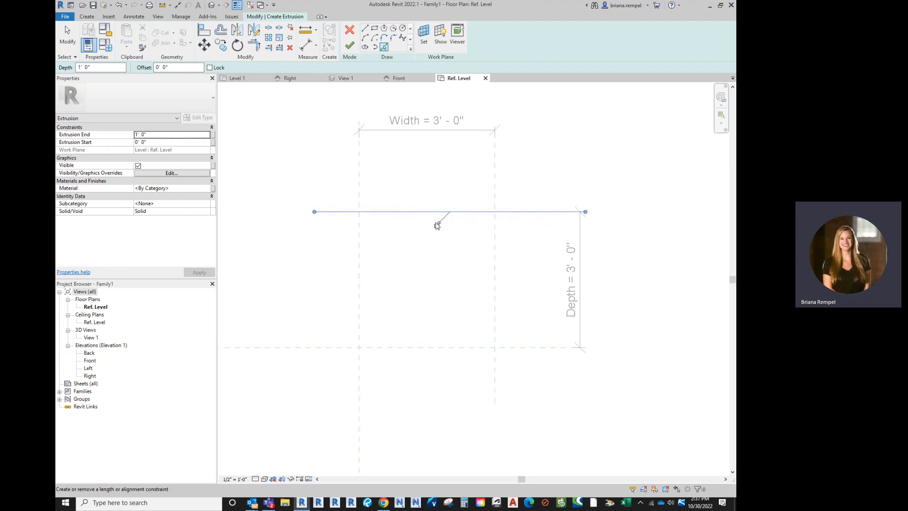
click(494, 259)
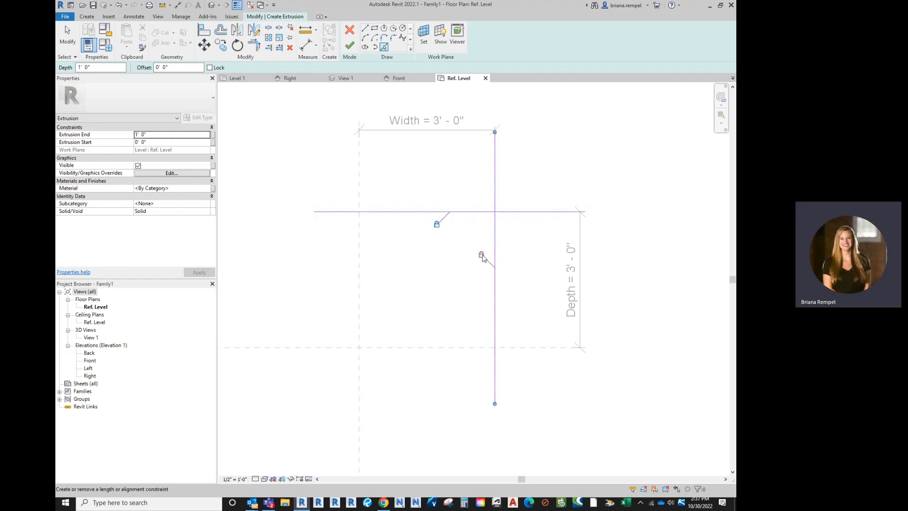
click(437, 348)
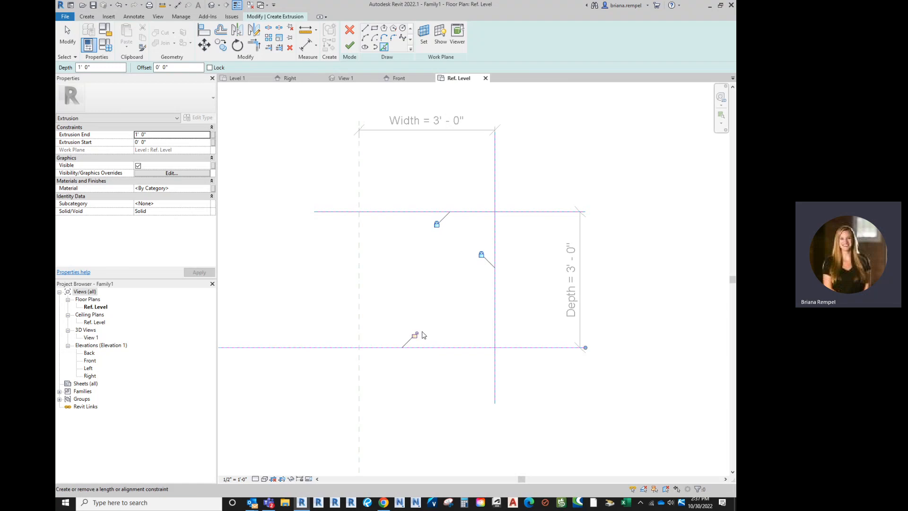
click(361, 284)
scroll(413, 263, down, 3)
scroll(416, 268, up, 3)
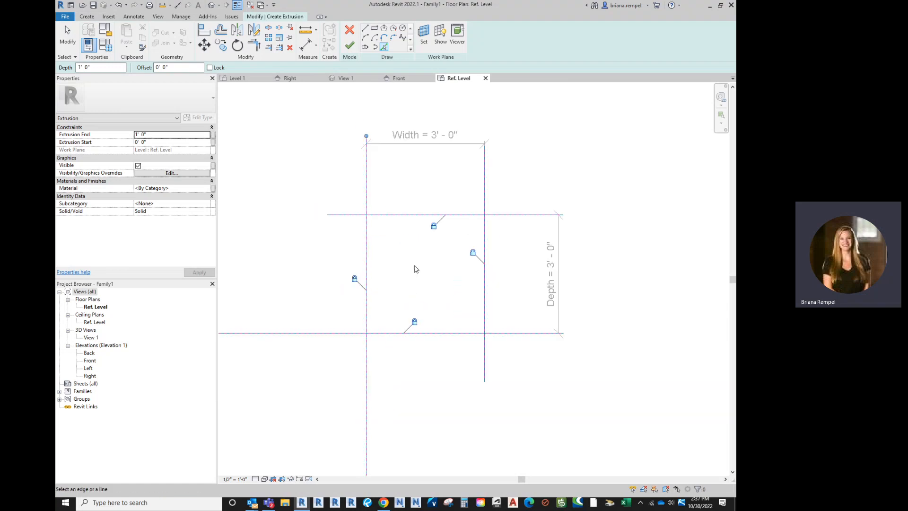
scroll(429, 244, down, 1)
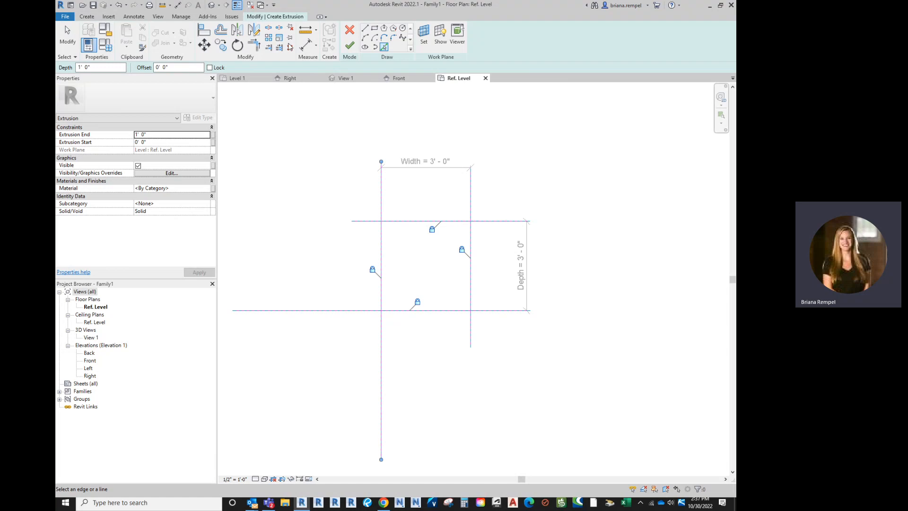
Step: Trim the four extrusion sketch lines at their corners into a closed rectangle and finish the extrusion
click(254, 45)
click(397, 221)
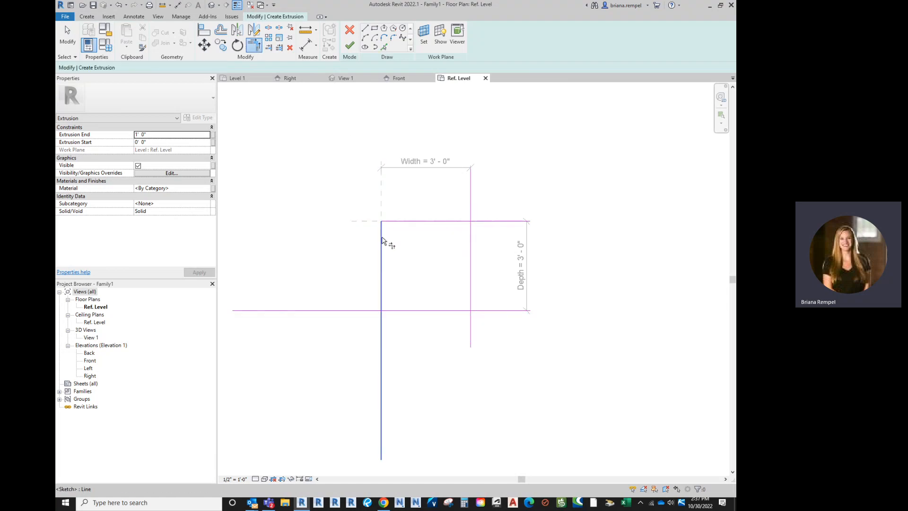
click(382, 239)
click(414, 311)
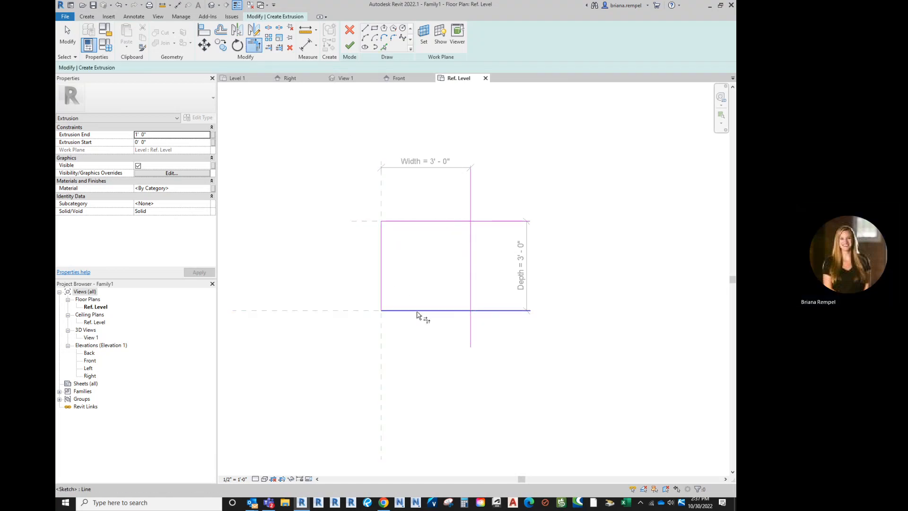
click(417, 311)
click(471, 276)
click(471, 263)
click(461, 221)
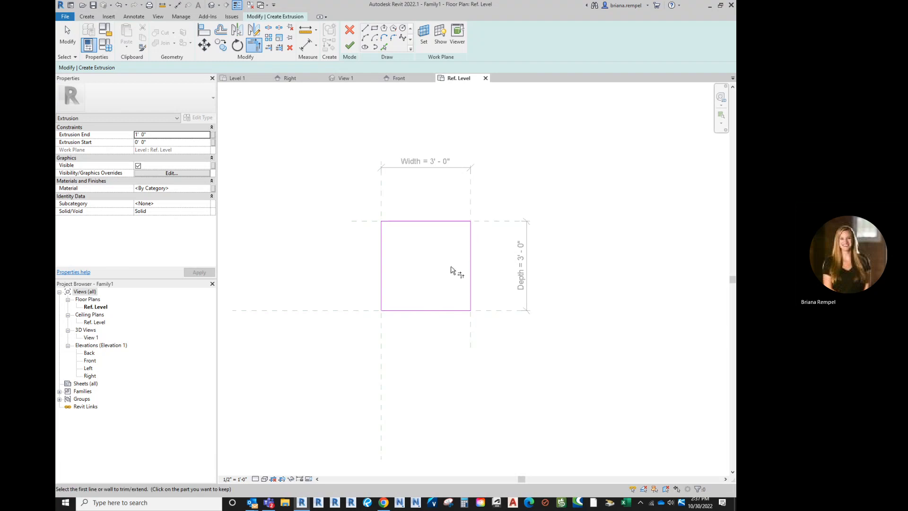
scroll(452, 271, up, 3)
scroll(377, 213, down, 2)
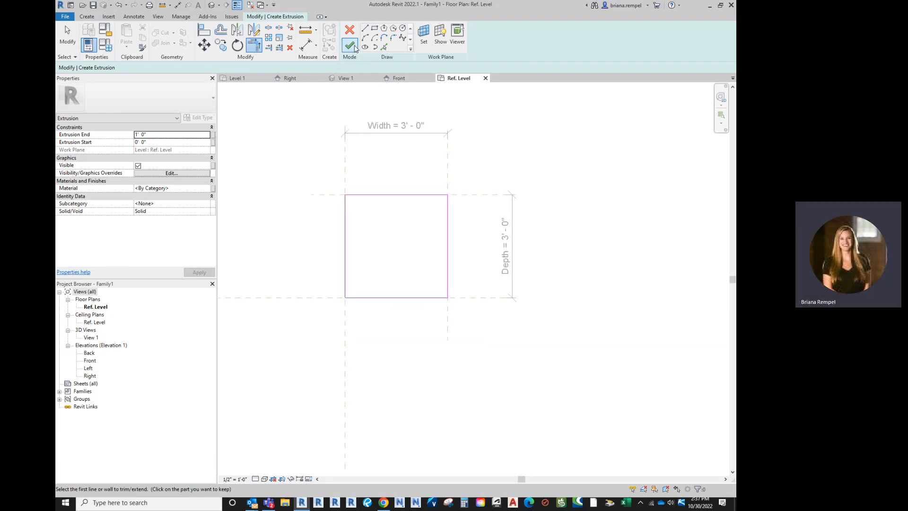
click(355, 48)
middle_drag(413, 224, 449, 238)
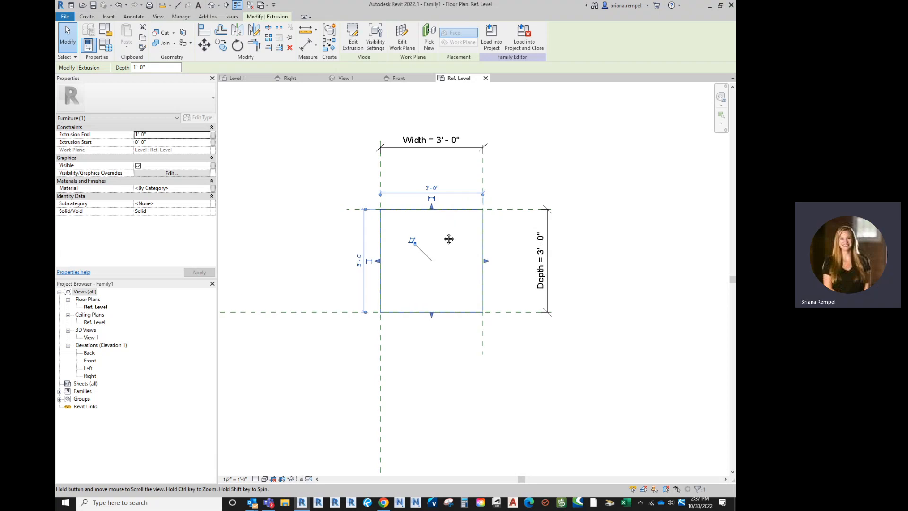
click(323, 181)
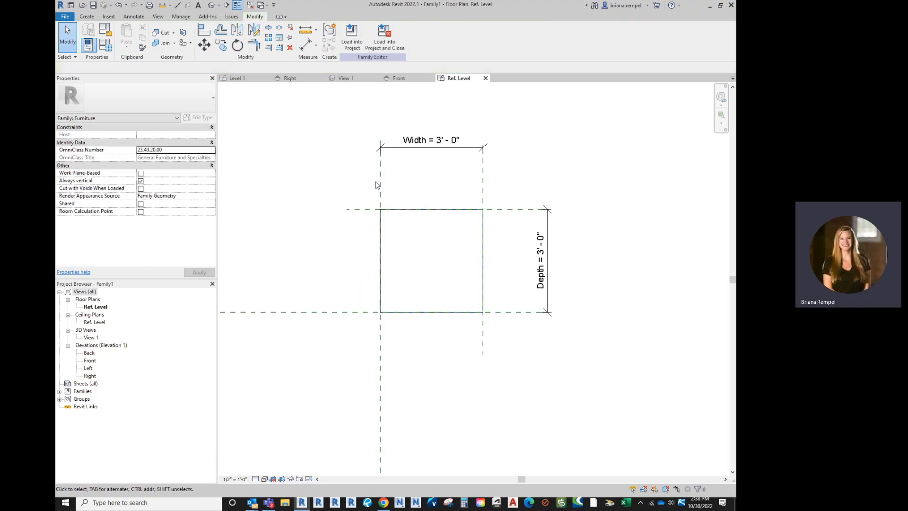
Step: Flex the extrusion by setting both the Depth and Width parameters to 4' in the family types
click(106, 45)
click(242, 203)
text(4)
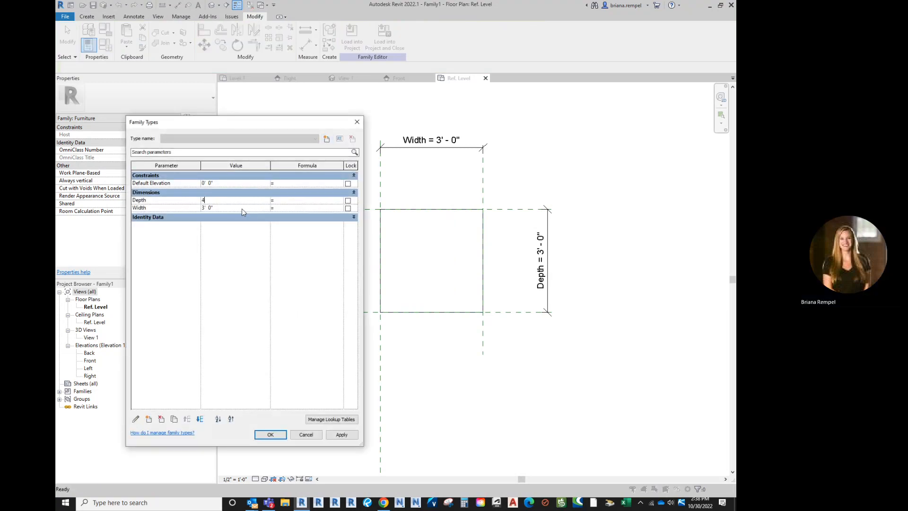
click(242, 208)
text(4)
click(270, 435)
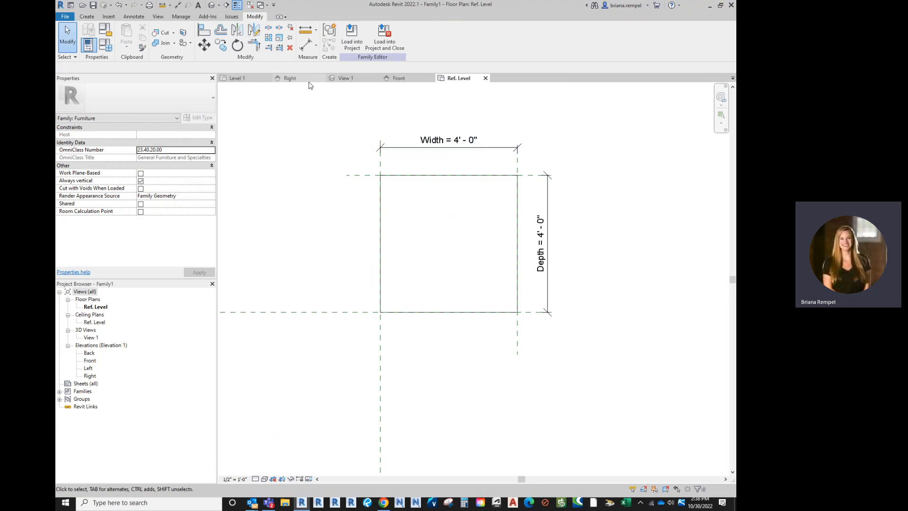
Step: Inspect the extrusion in the 3D view, orbiting around it, and return to the Ref. Level plan
click(345, 78)
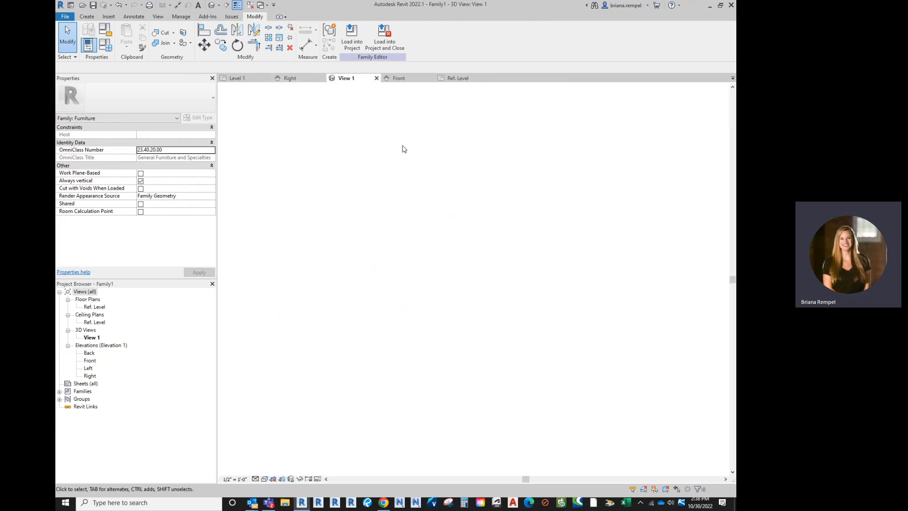
mouse_move(452, 312)
shift+middle_down()
mouse_move(439, 259)
mouse_move(446, 312)
shift+middle_up()
shift+middle_drag(423, 166, 401, 152)
click(458, 79)
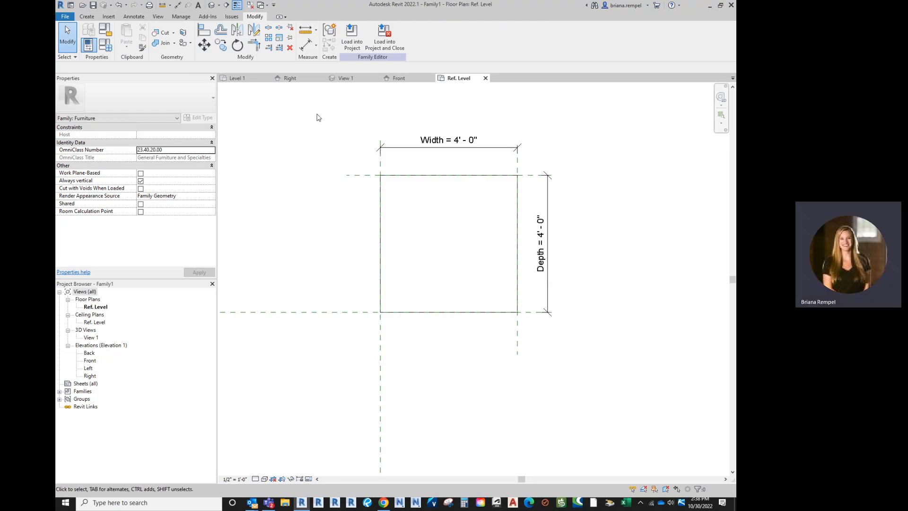
Step: In the Back elevation, draw a horizontal reference plane above the extrusion, about 3' above the Ref. Level and crossing both vertical planes
double_click(89, 353)
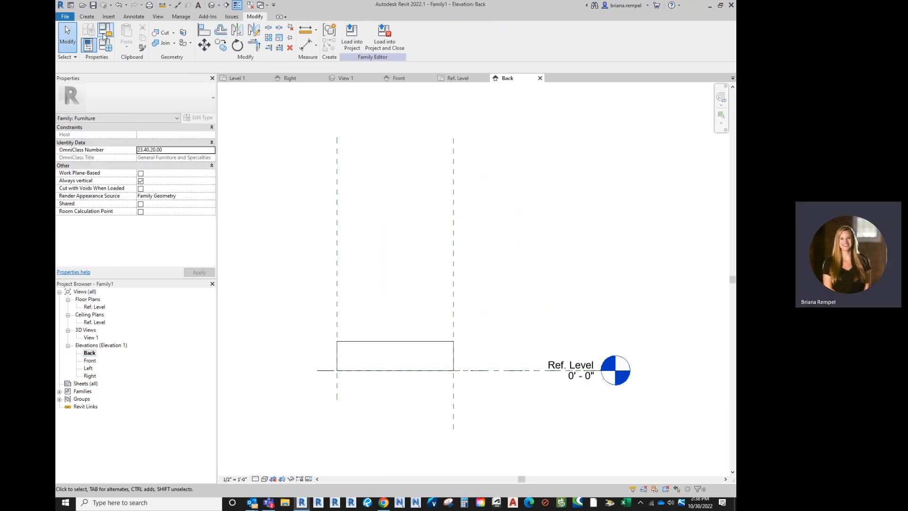
click(92, 17)
click(538, 38)
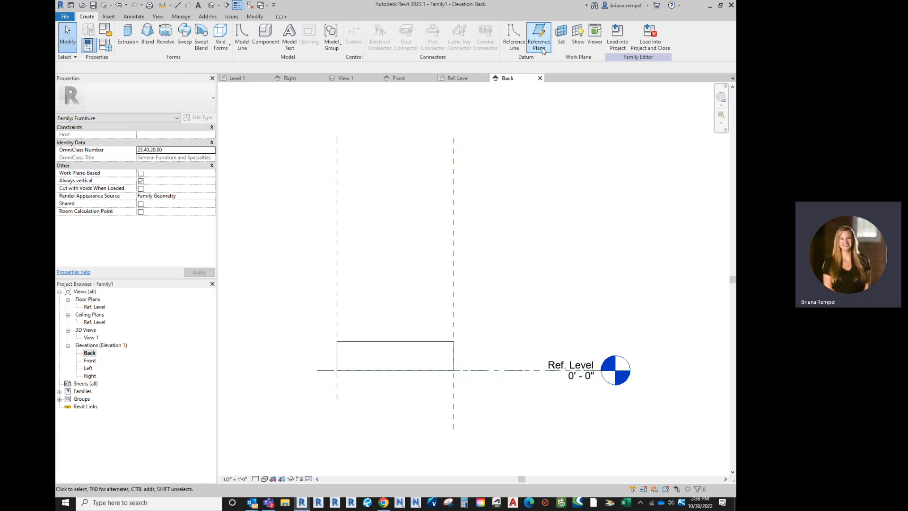
click(322, 283)
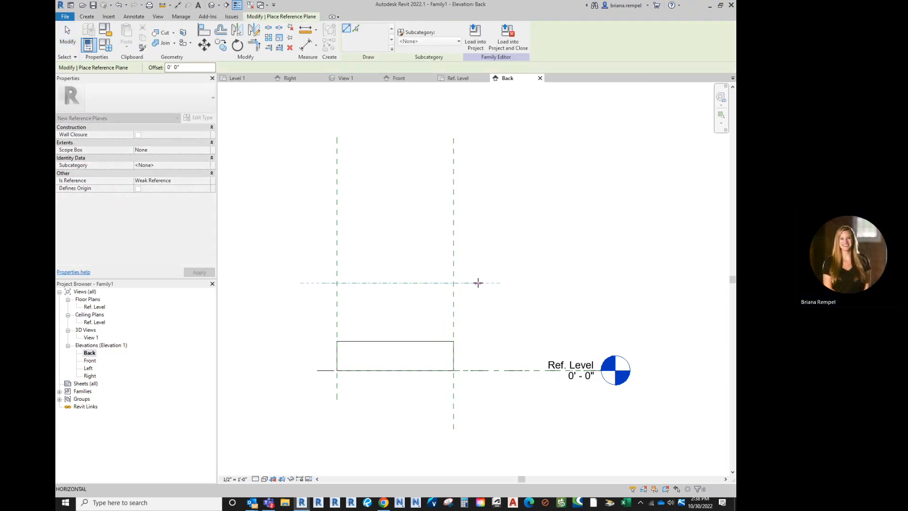
click(479, 283)
click(67, 37)
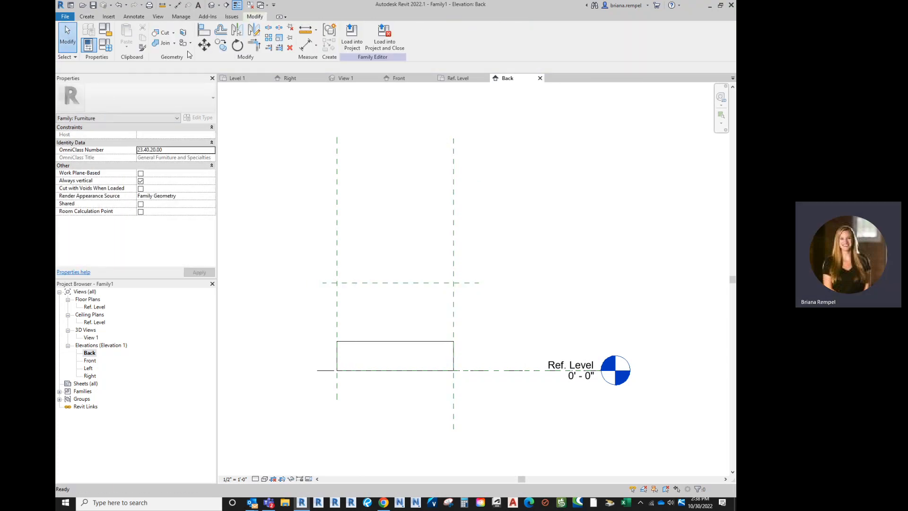
Step: Place an aligned dimension between the new horizontal reference plane and the Ref. Level, beside the extrusion
scroll(402, 333, up, 2)
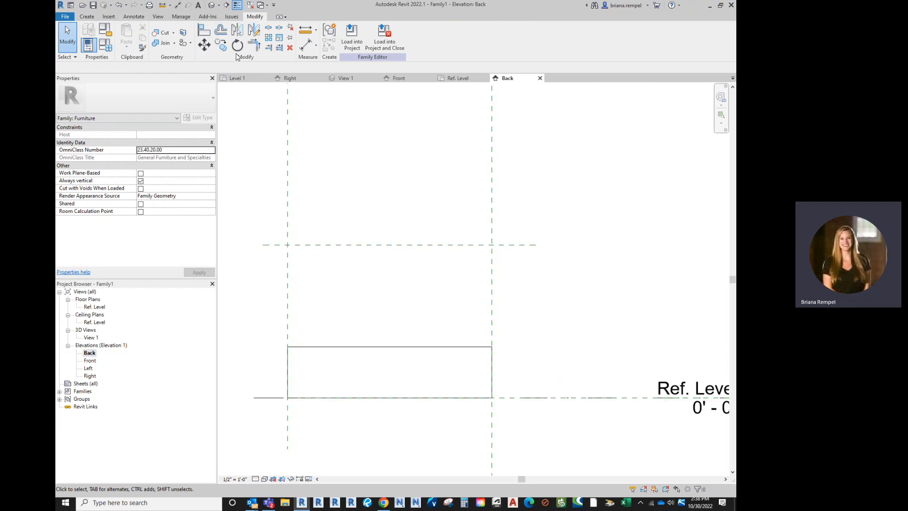
click(128, 18)
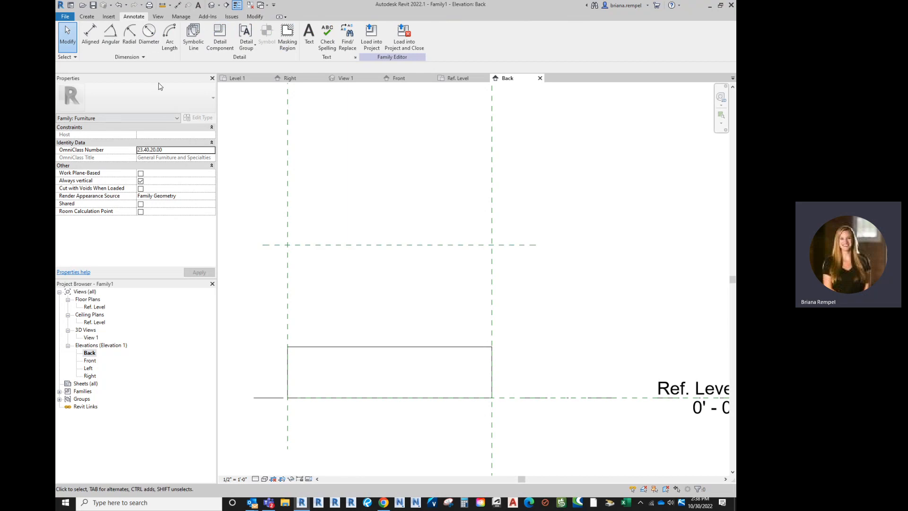
click(94, 44)
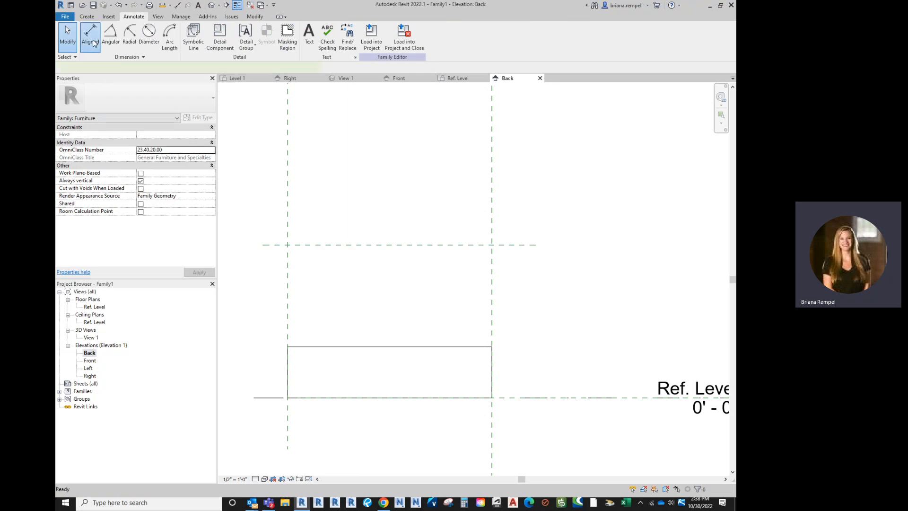
click(512, 246)
click(540, 397)
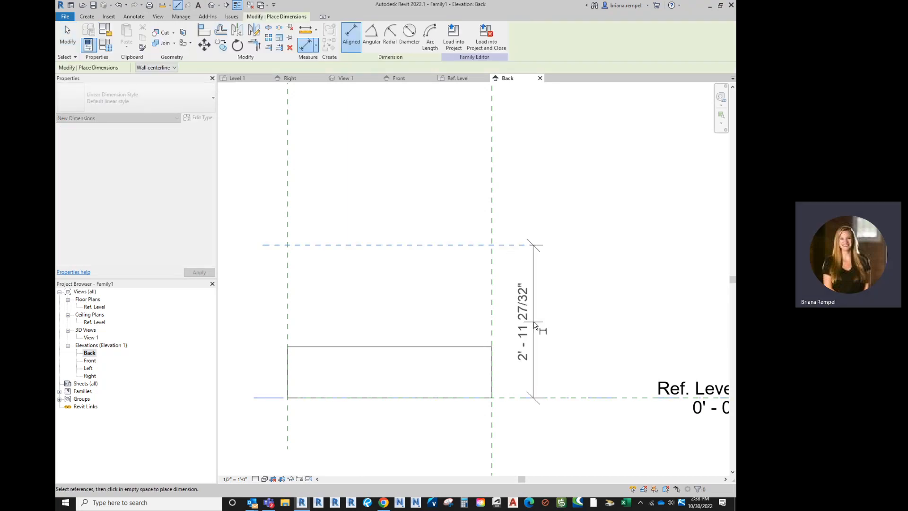
click(539, 324)
click(72, 33)
Step: Label the vertical dimension with a new family type parameter named Height
click(526, 316)
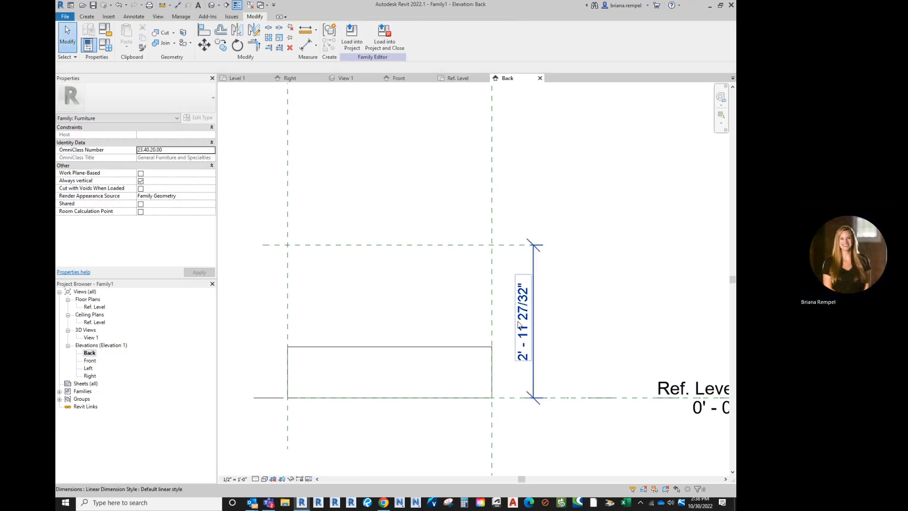
click(432, 36)
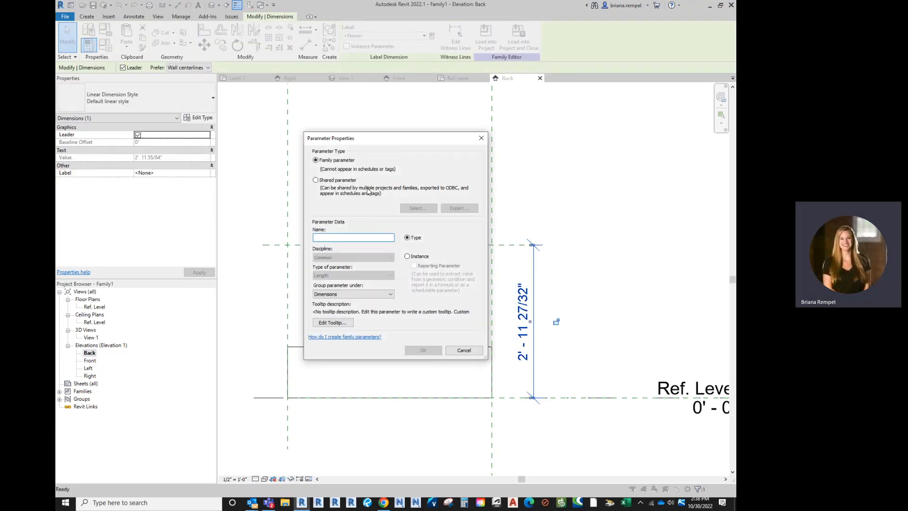
text(Hie)
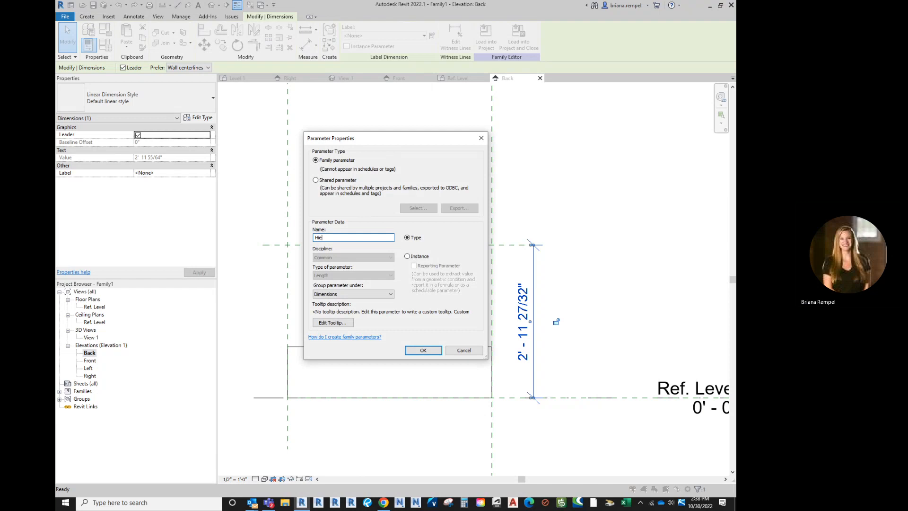
click(408, 352)
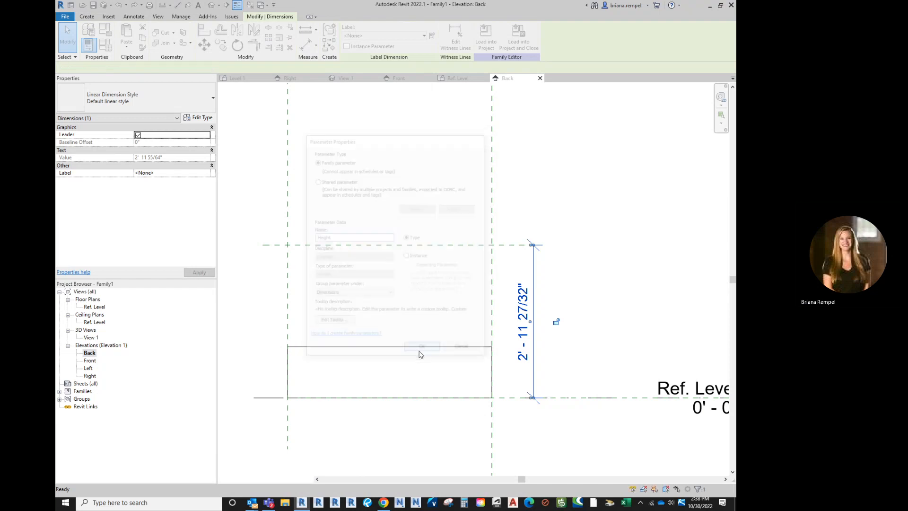
click(443, 301)
middle_drag(480, 313, 495, 310)
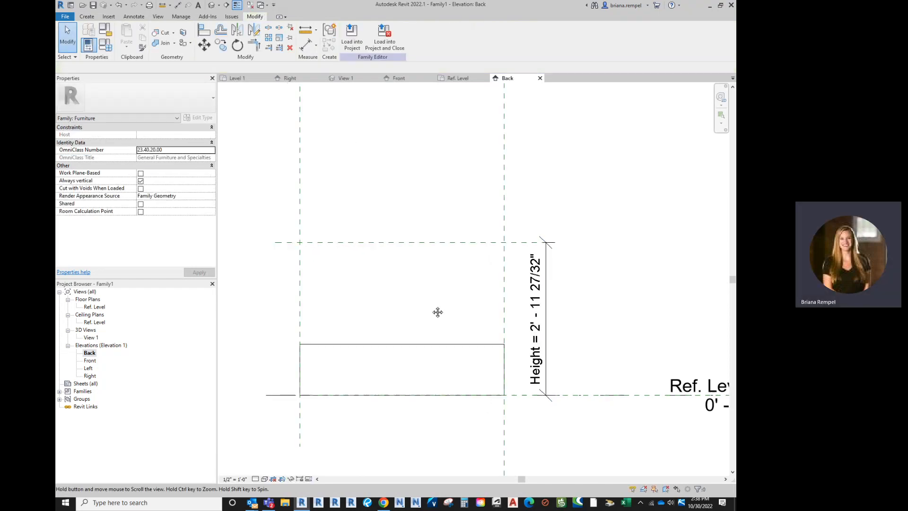
Step: Stretch the extrusion's top face up to the horizontal reference plane and lock it there
click(411, 348)
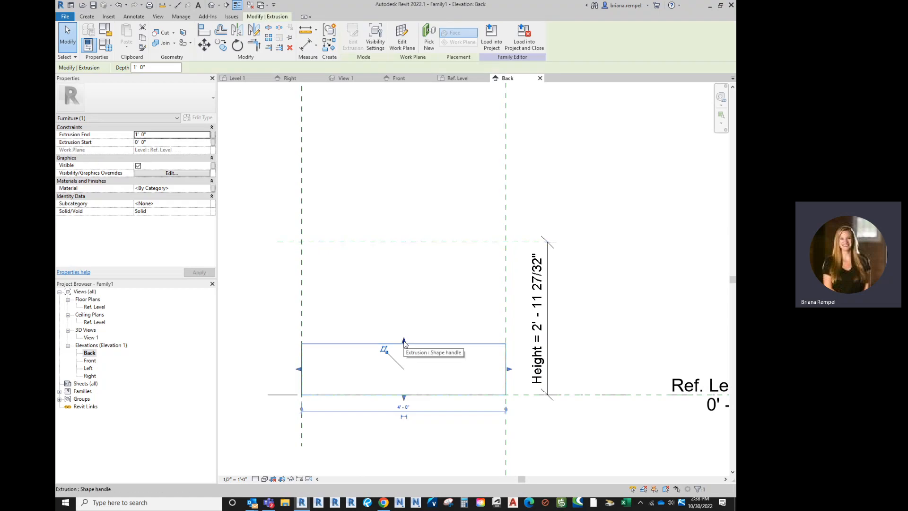
click(423, 349)
click(424, 349)
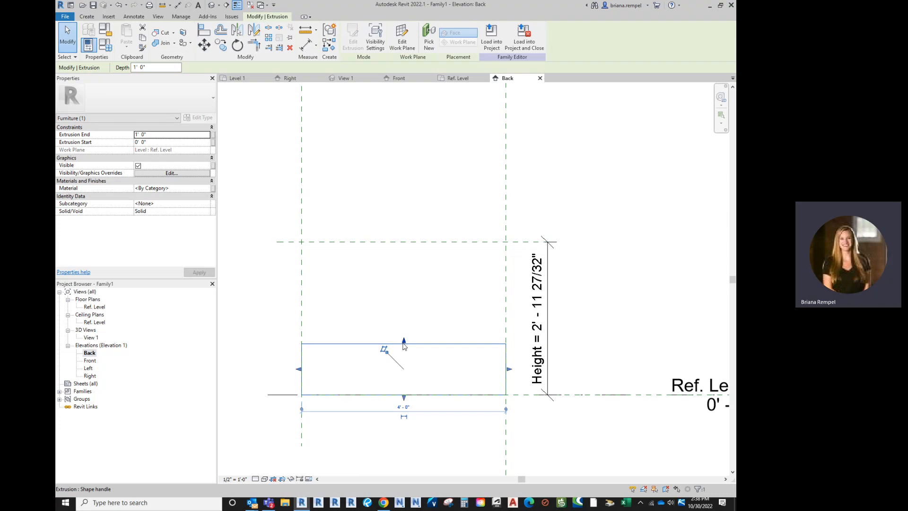
drag(404, 343, 403, 242)
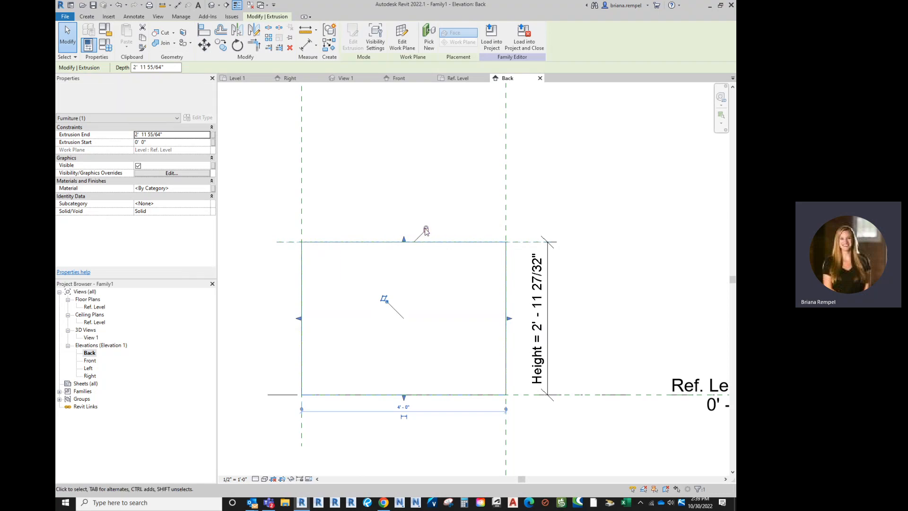
scroll(425, 306, down, 2)
click(427, 211)
scroll(432, 247, up, 2)
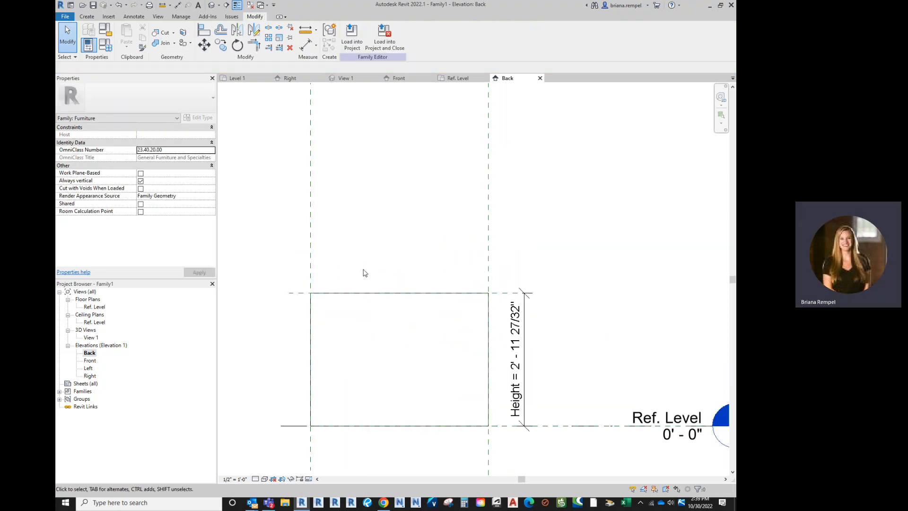
Step: Open the 3D view, orbit to a corner view of the extrusion and set the visual style to Hidden Line
click(343, 79)
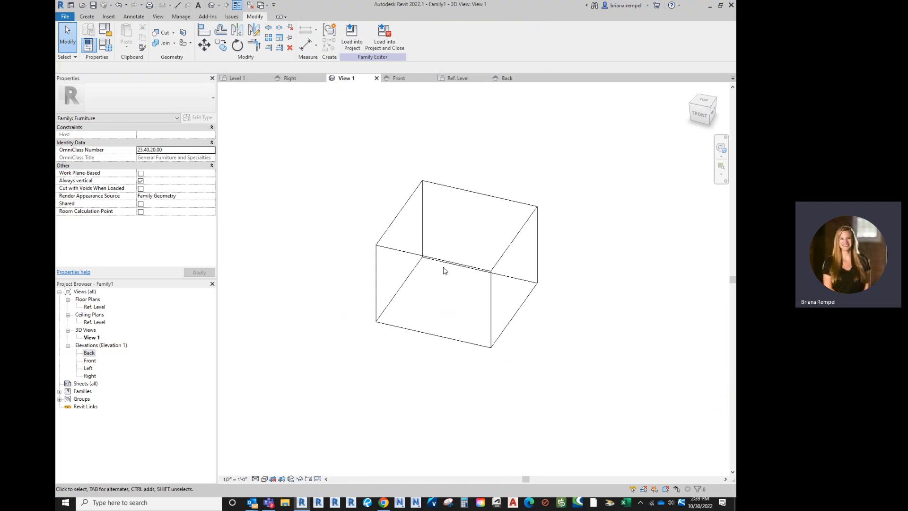
click(264, 479)
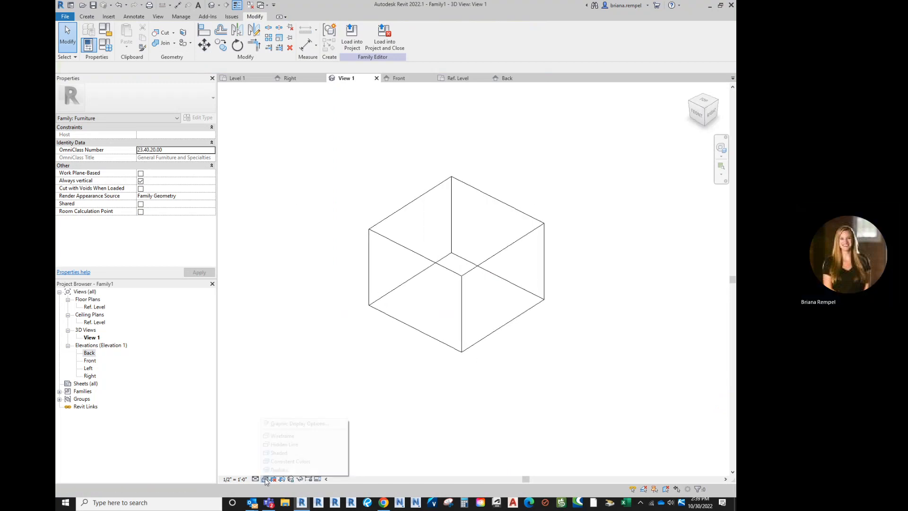
click(282, 444)
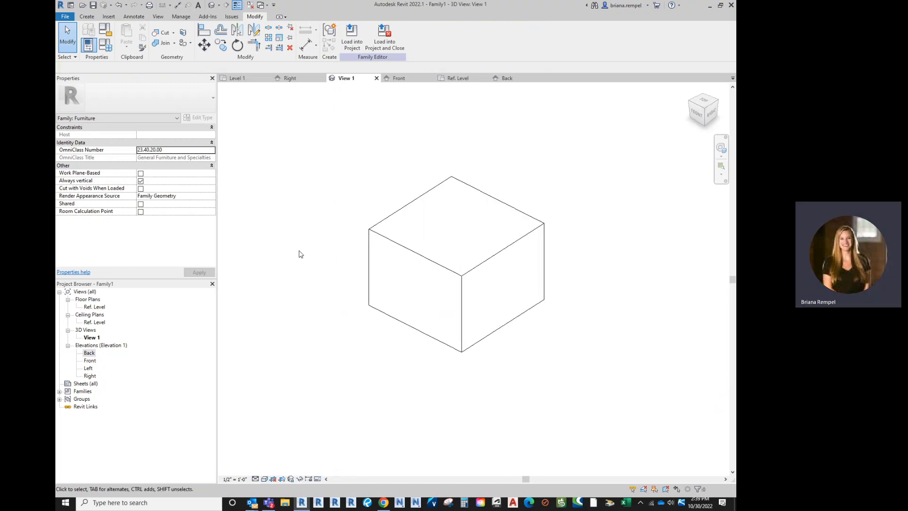
Step: Flex the extrusion by applying a Height of 4' in the family types
click(94, 44)
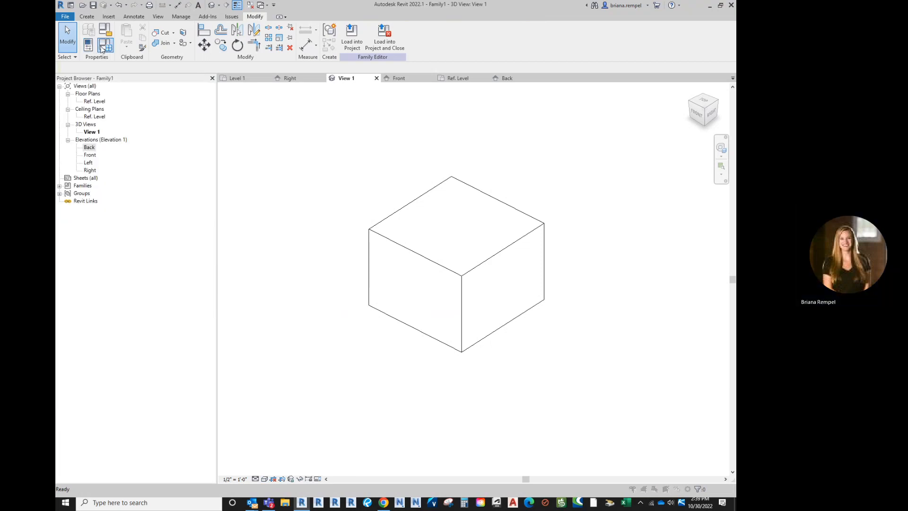
click(105, 45)
click(239, 208)
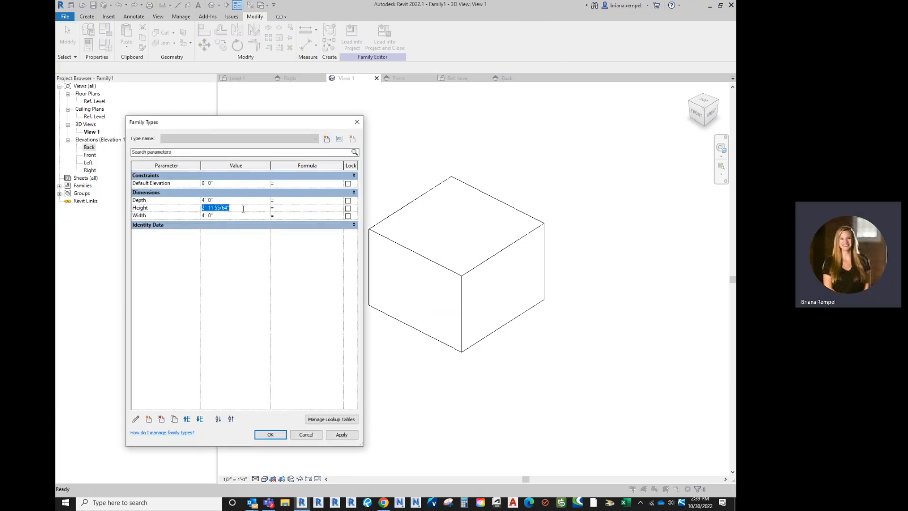
text(4)
click(346, 435)
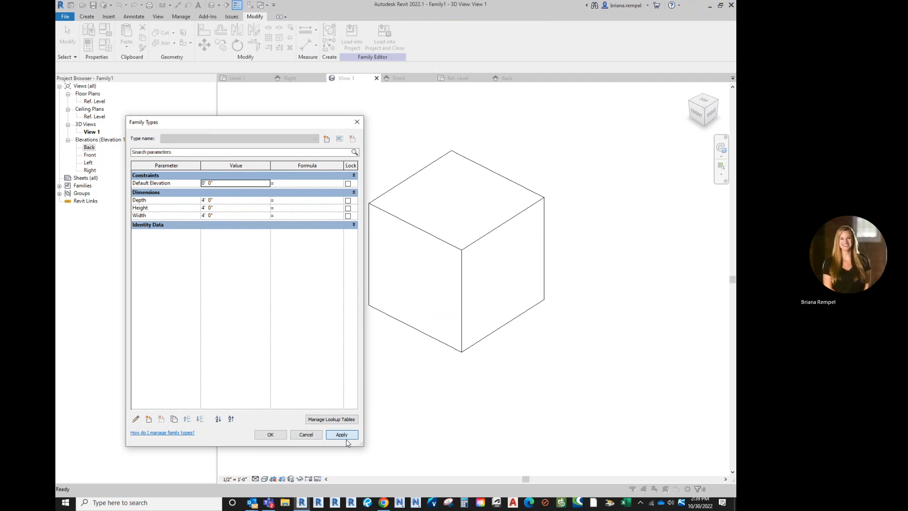
Step: Set the Depth parameter to 5' and the Width parameter to 2', and accept the family types
click(231, 201)
text(5)
click(231, 209)
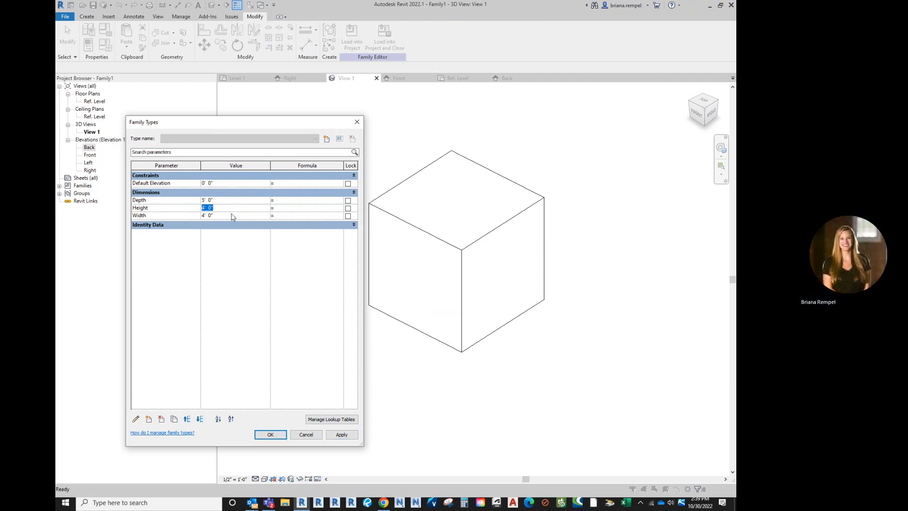
click(232, 215)
text(2)
click(336, 435)
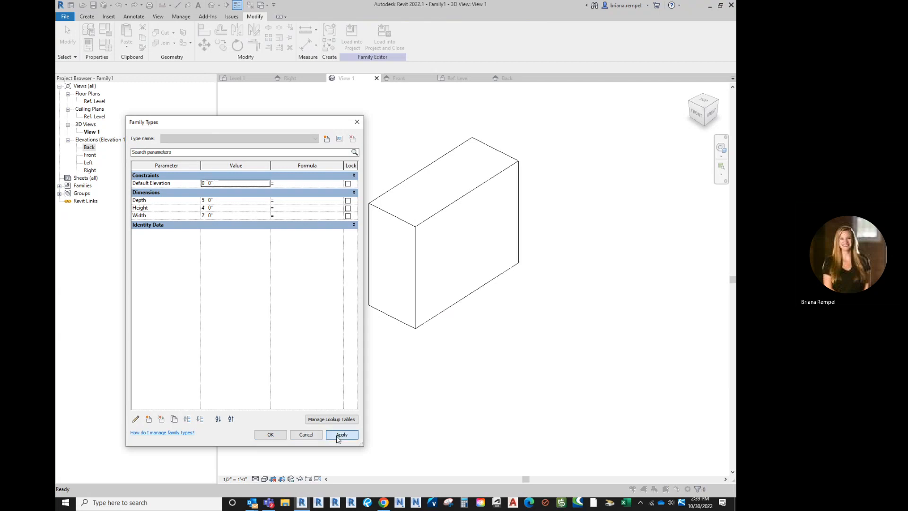
click(270, 432)
Step: Select the extrusion in the 3D view and display its properties again
click(391, 218)
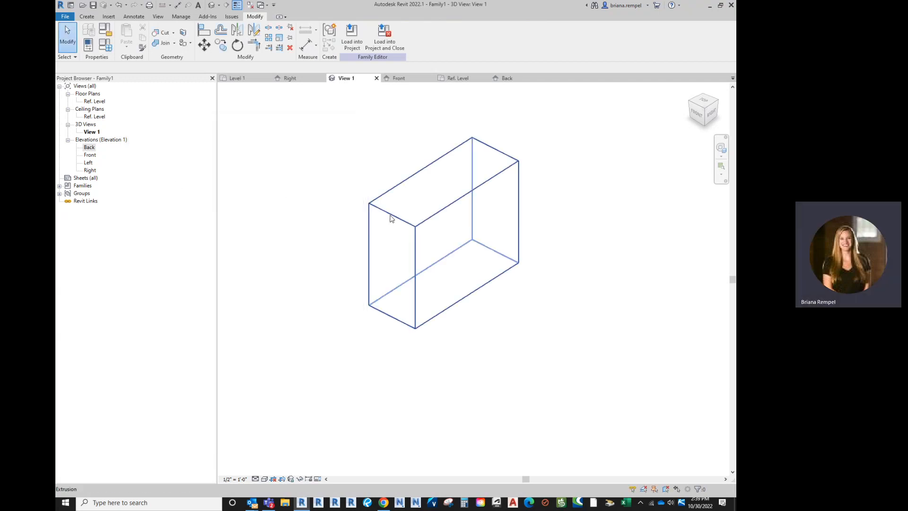
right_click(392, 218)
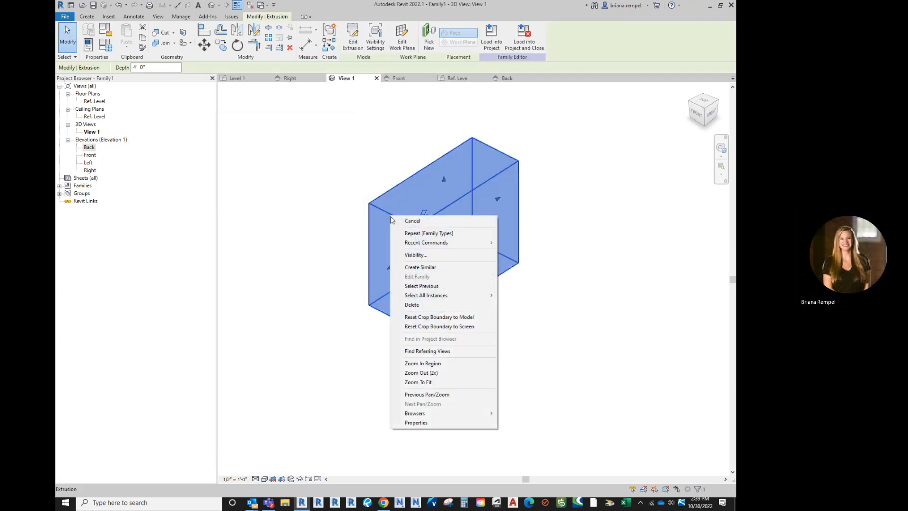
click(403, 422)
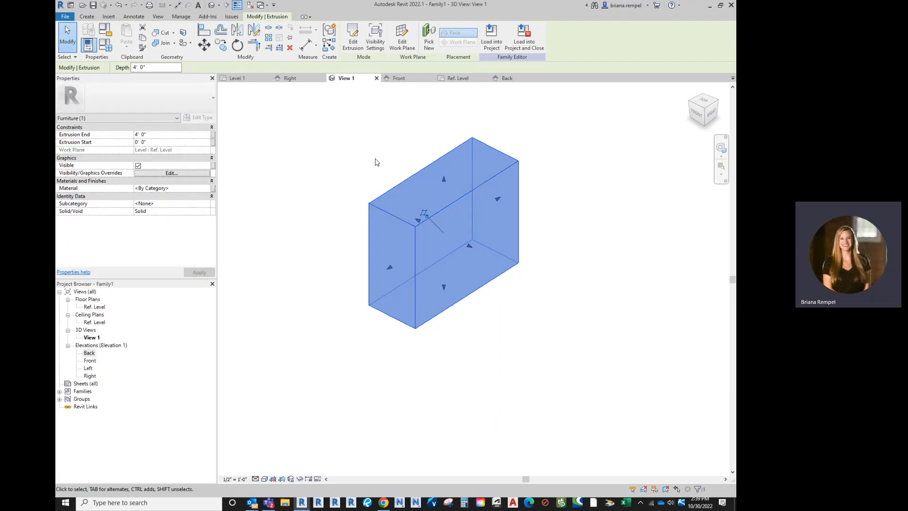
click(367, 174)
click(373, 210)
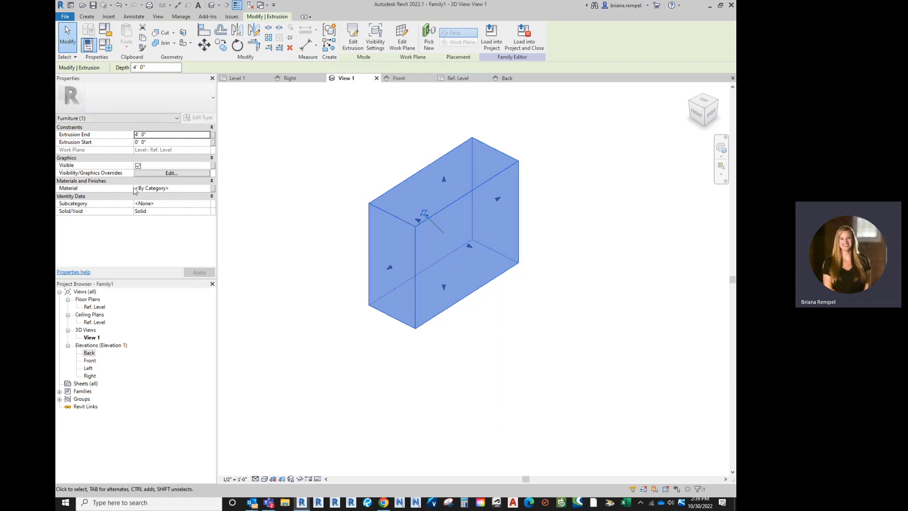
Step: Try to associate the extrusion's material with a family parameter named Material, and deselect the extrusion
click(213, 189)
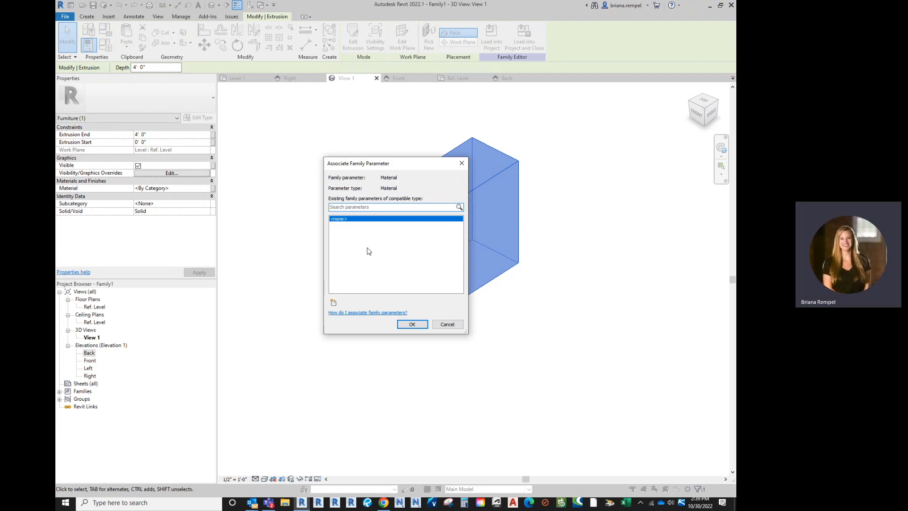
text(Material)
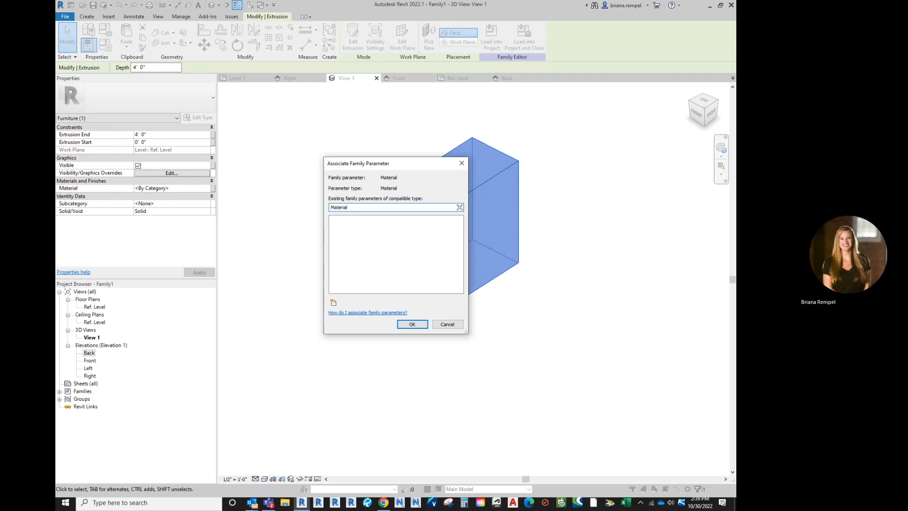
click(411, 326)
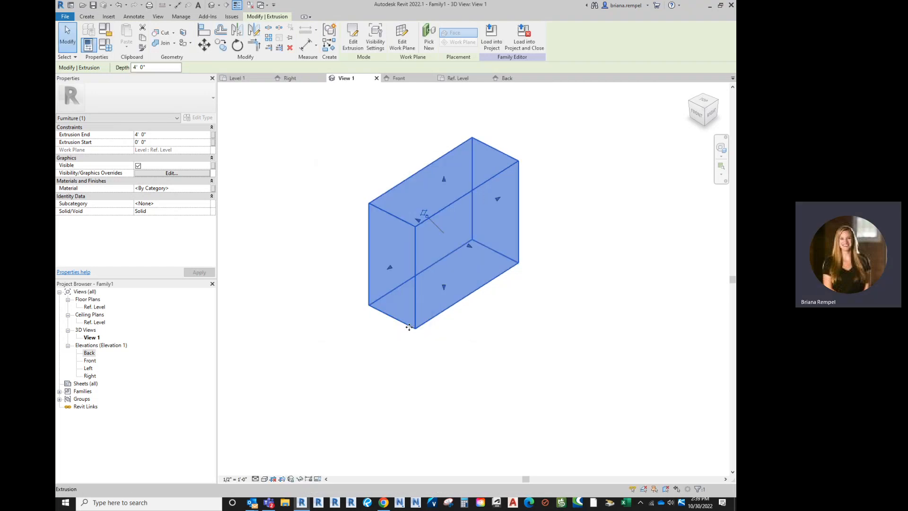
click(354, 157)
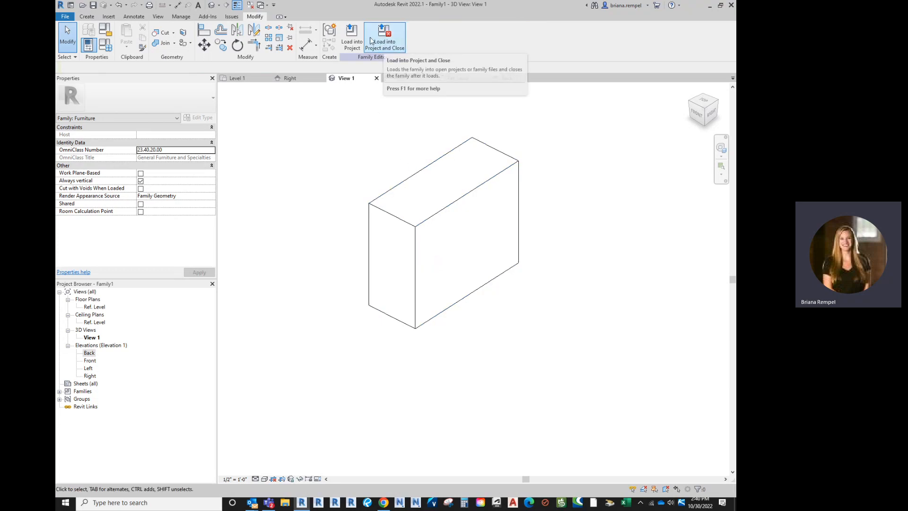
Step: Save the furniture family as Family1, load it into the open project and close the family
click(386, 44)
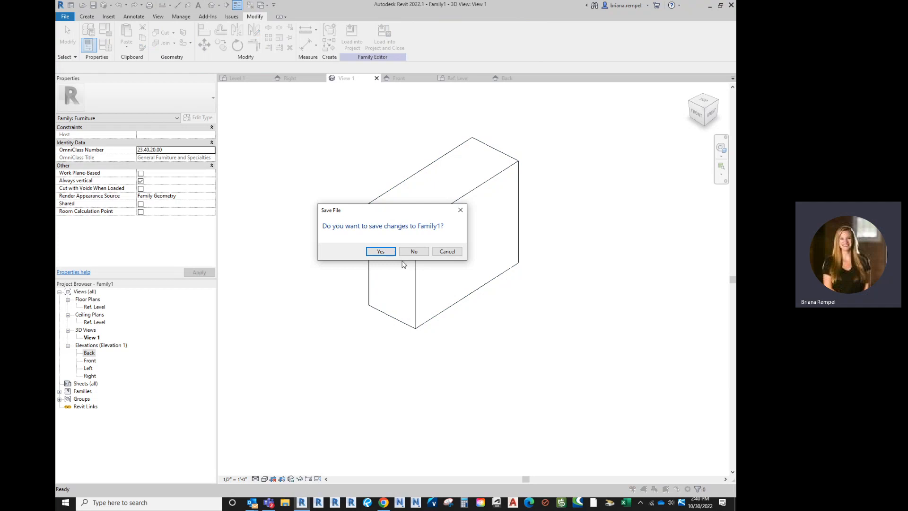
click(381, 251)
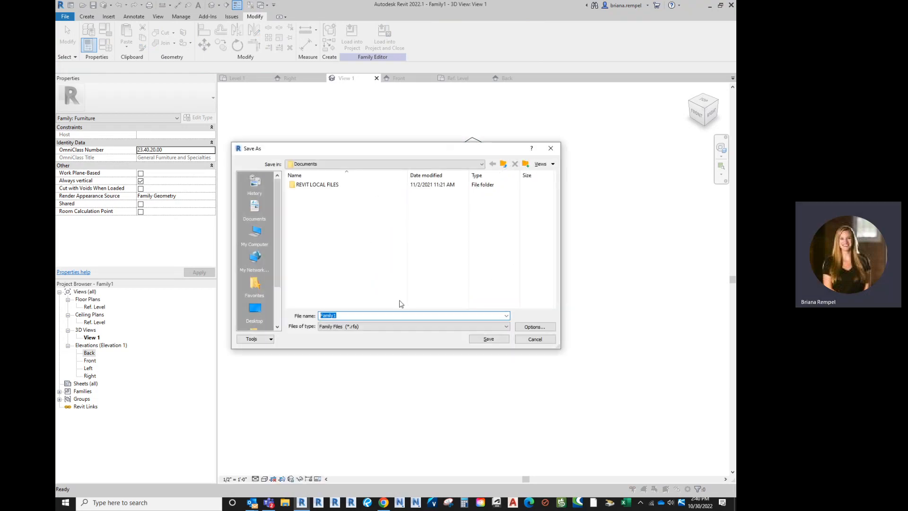
click(490, 339)
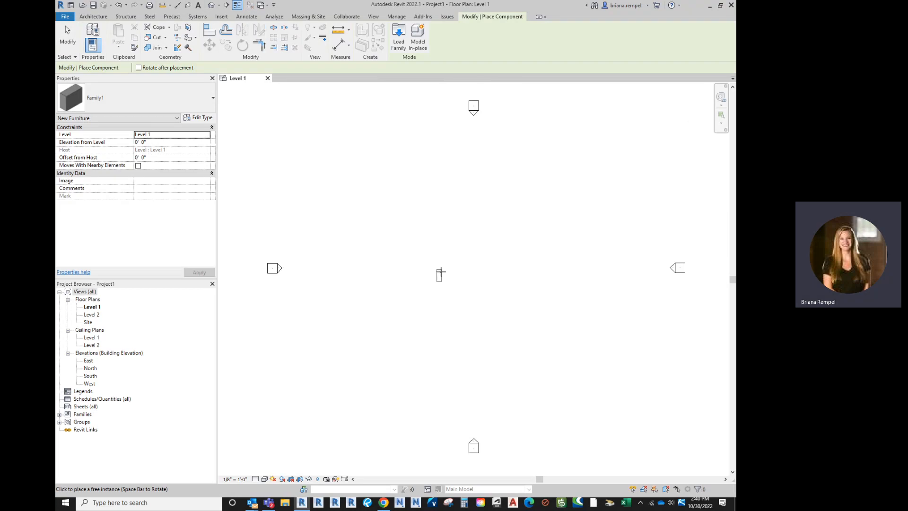
Step: Place three Family1 instances in a row on the Level 1 plan and show them in the default 3D view
click(443, 262)
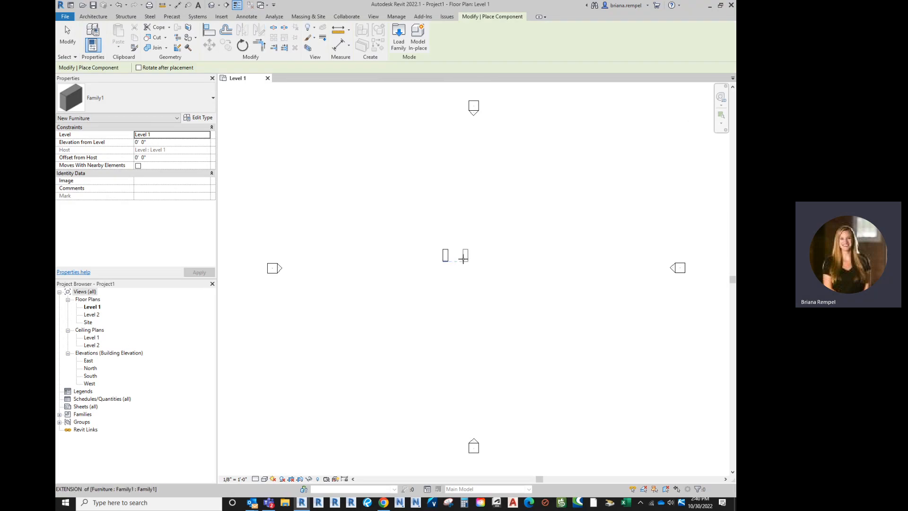
click(462, 259)
click(486, 258)
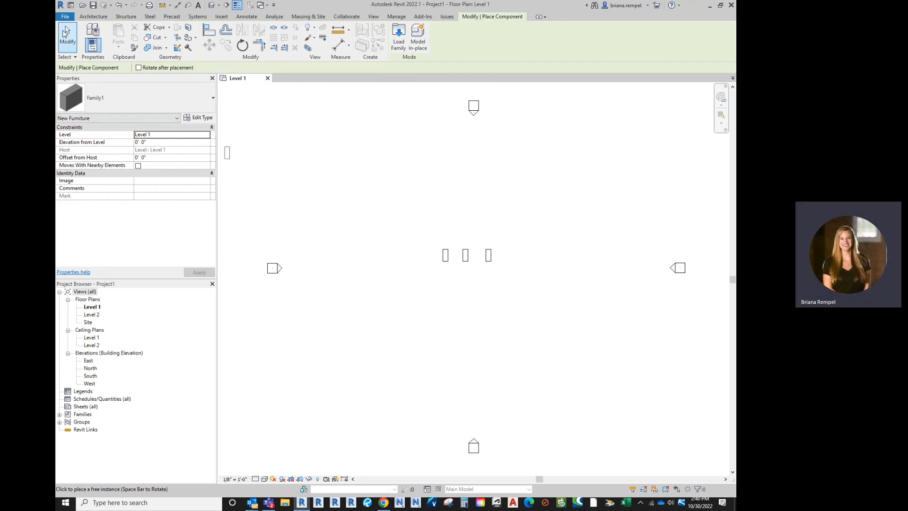
click(66, 32)
scroll(505, 296, up, 3)
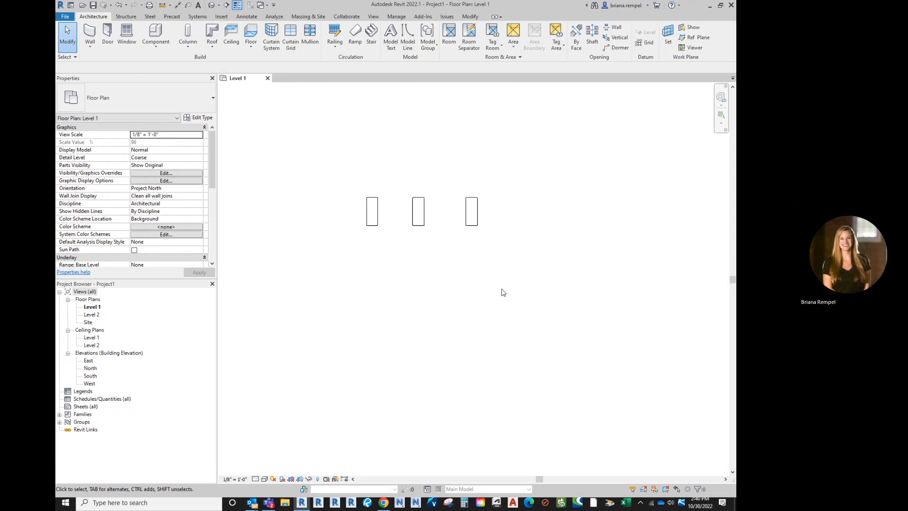
click(212, 6)
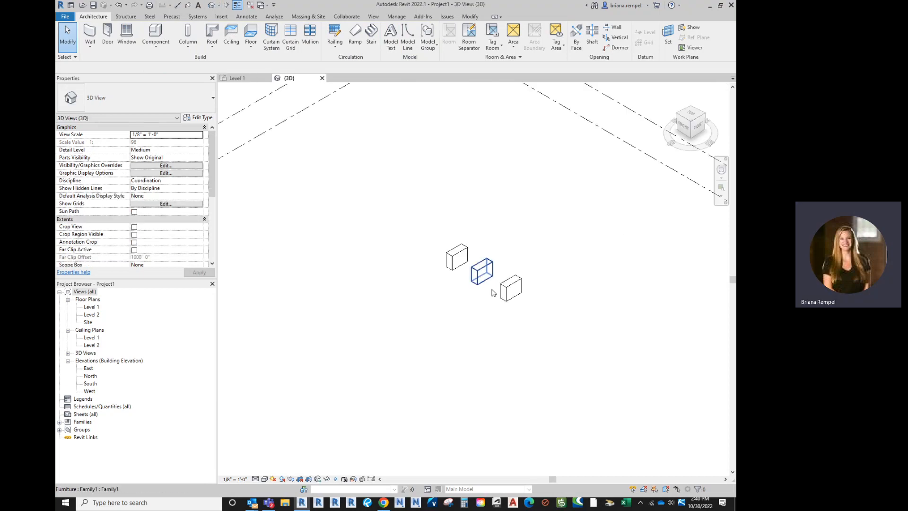
scroll(516, 298, up, 3)
Step: Duplicate the type of the first placed instance under the name "type 2"
click(412, 239)
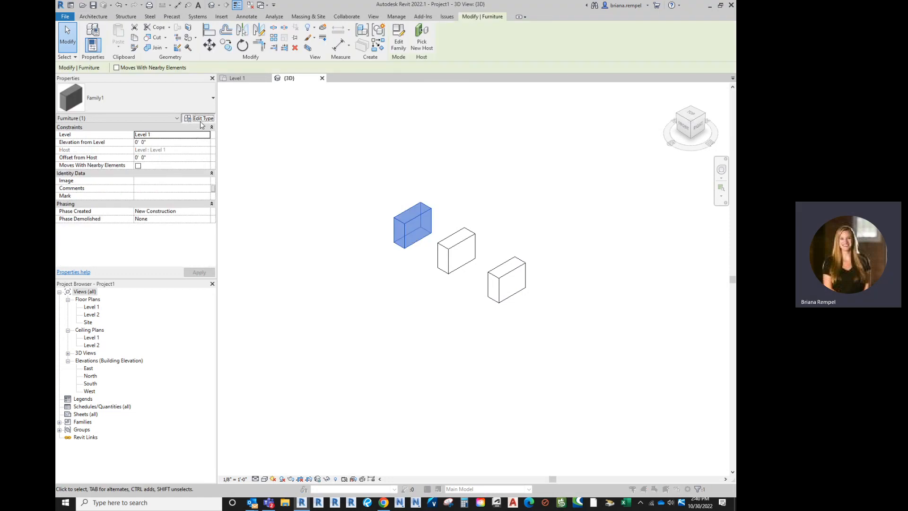
click(201, 118)
click(402, 154)
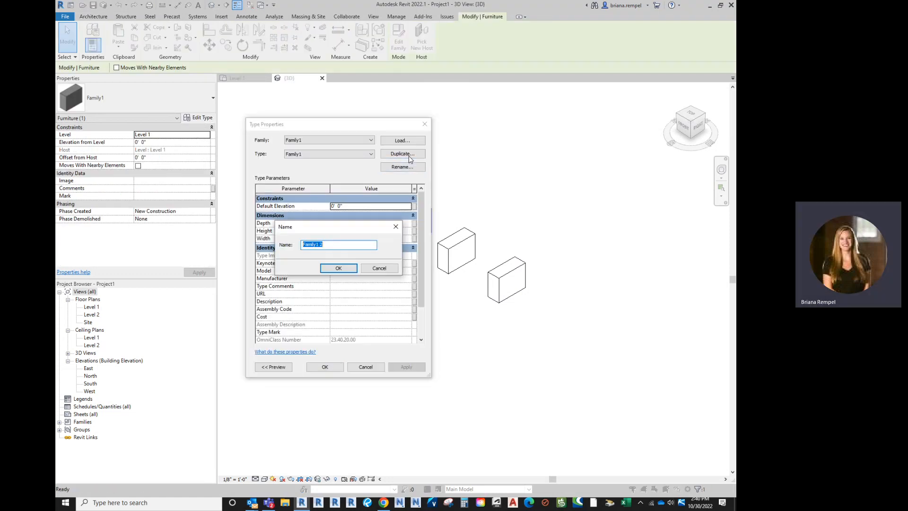
text(type 2)
key(Return)
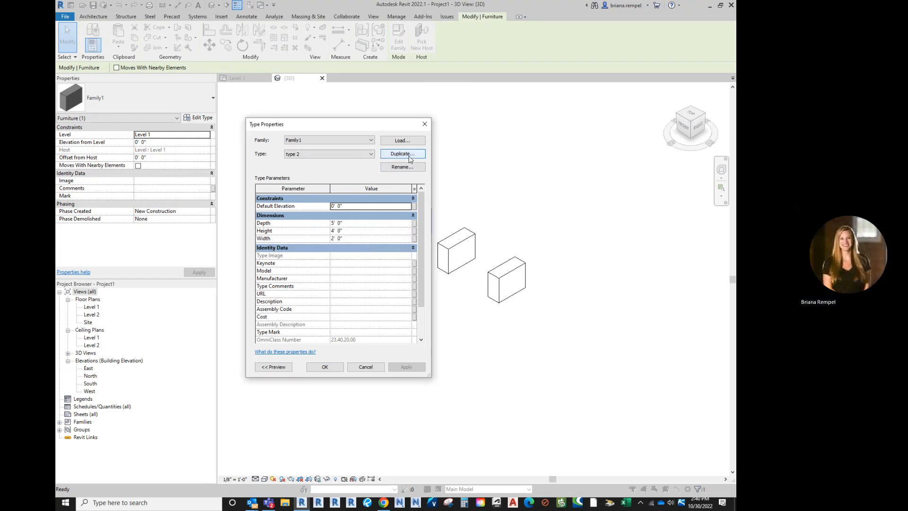
Step: Set the Depth, Height and Width of type 2 to 6' each and accept the type properties
click(379, 222)
text(6)
key(Tab)
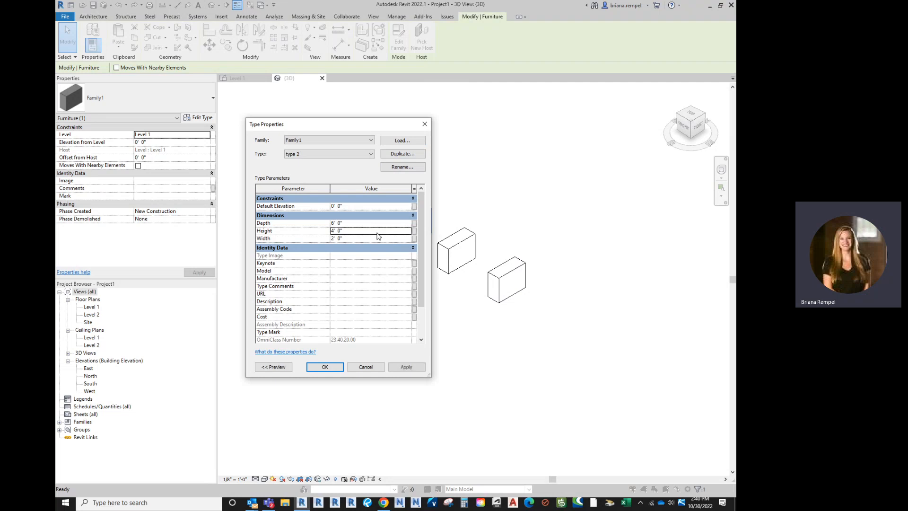
text(6)
key(Tab)
text(6)
click(334, 369)
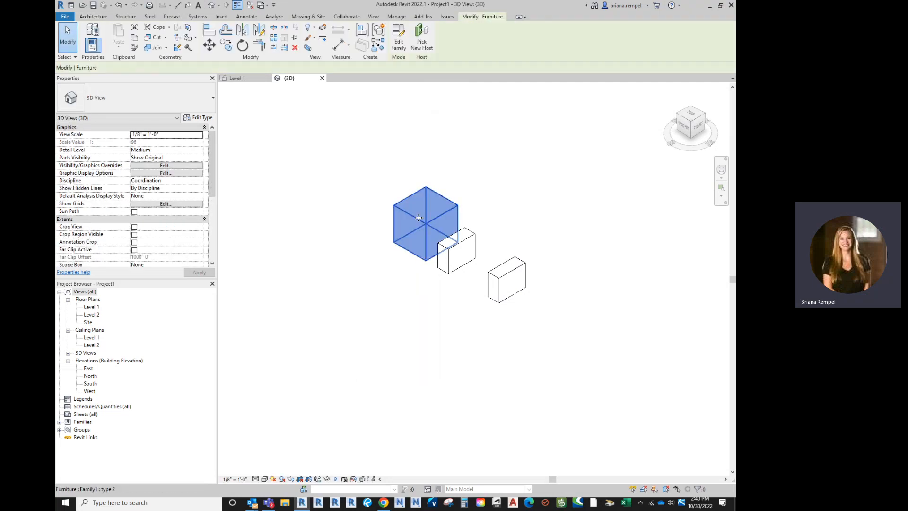
Step: Duplicate the middle instance's Family1 type under the name "type 3"
click(455, 251)
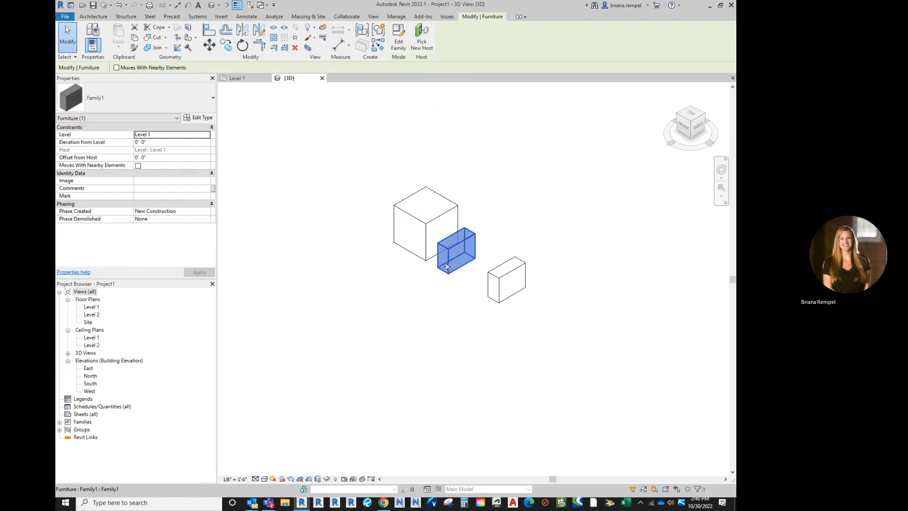
click(188, 96)
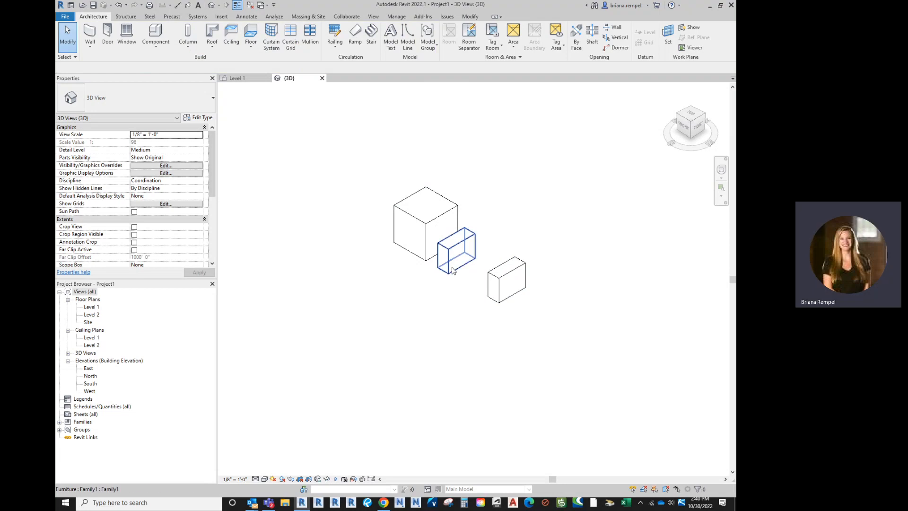
click(197, 117)
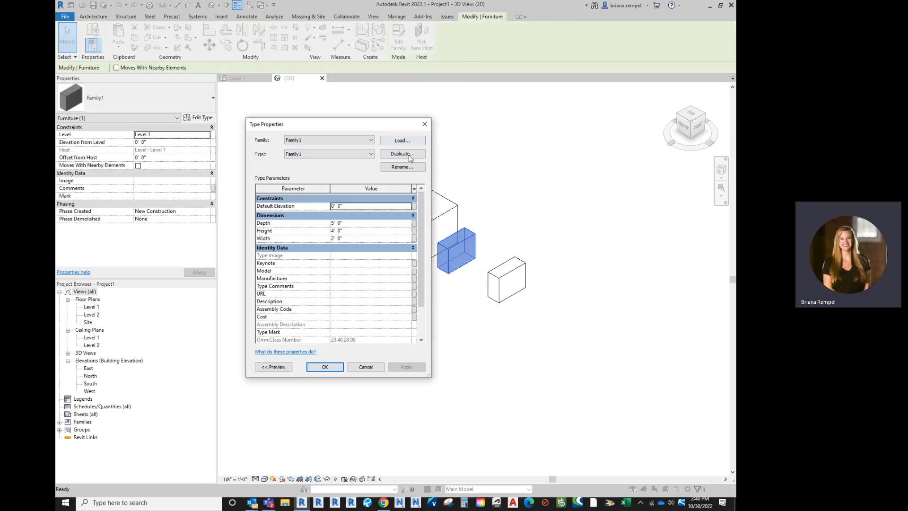
click(408, 154)
text(type 3)
key(Return)
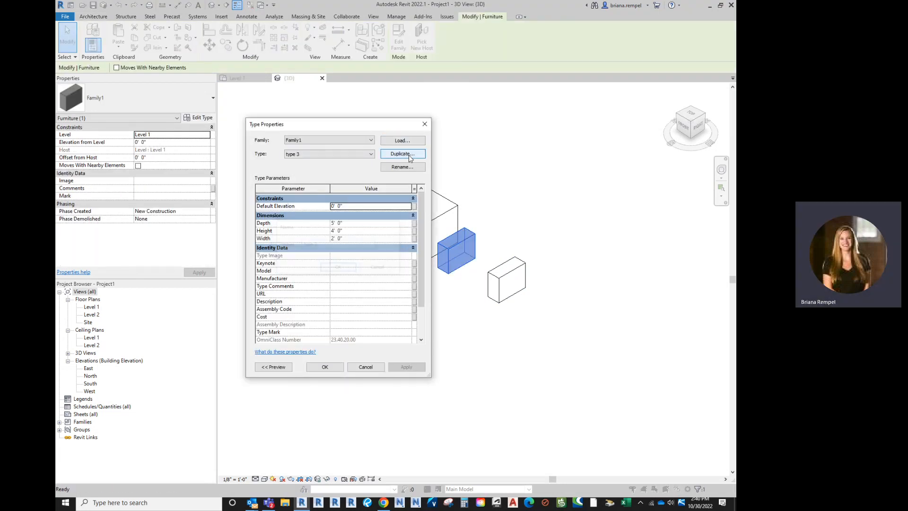
Step: Set the Height of type 3 to 1', change its Depth and Width, and accept the type properties
click(377, 231)
text(1)
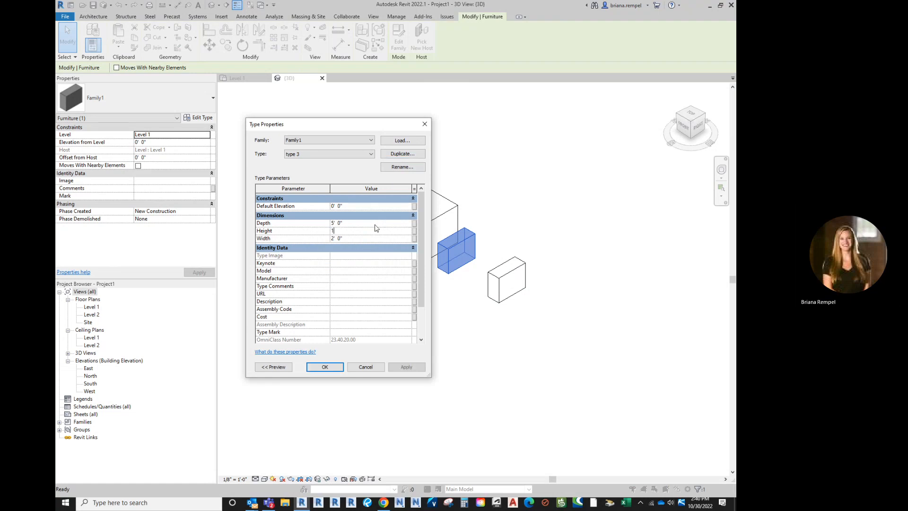
click(376, 224)
click(378, 239)
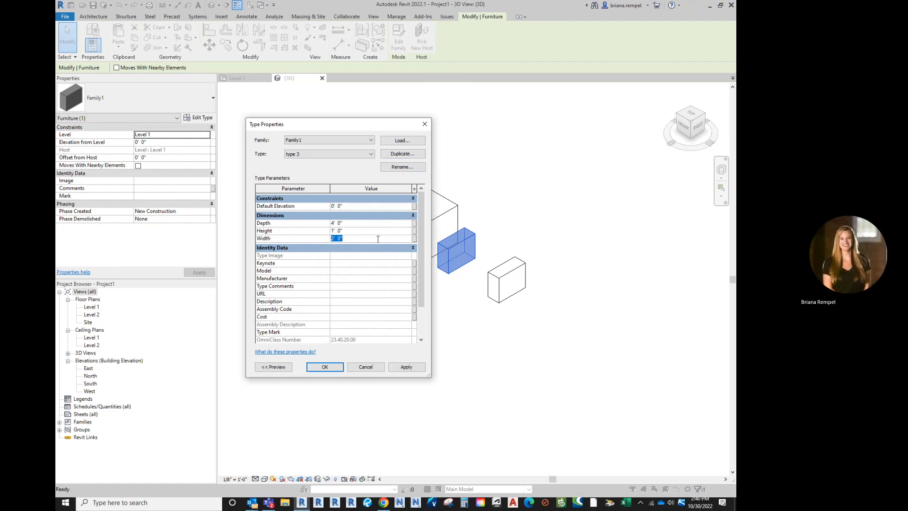
click(332, 370)
click(458, 324)
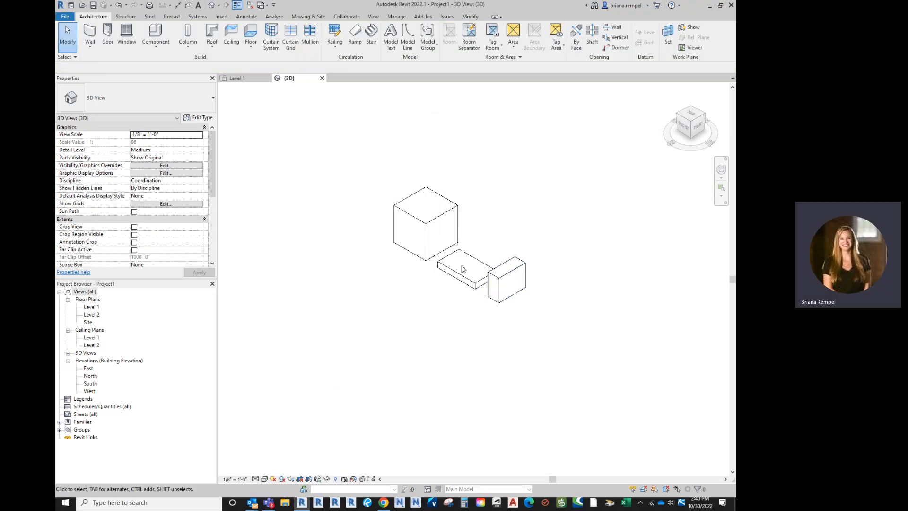
Step: Examine the type properties of the type 2 cube for a material parameter, leaving its values unedited
click(425, 244)
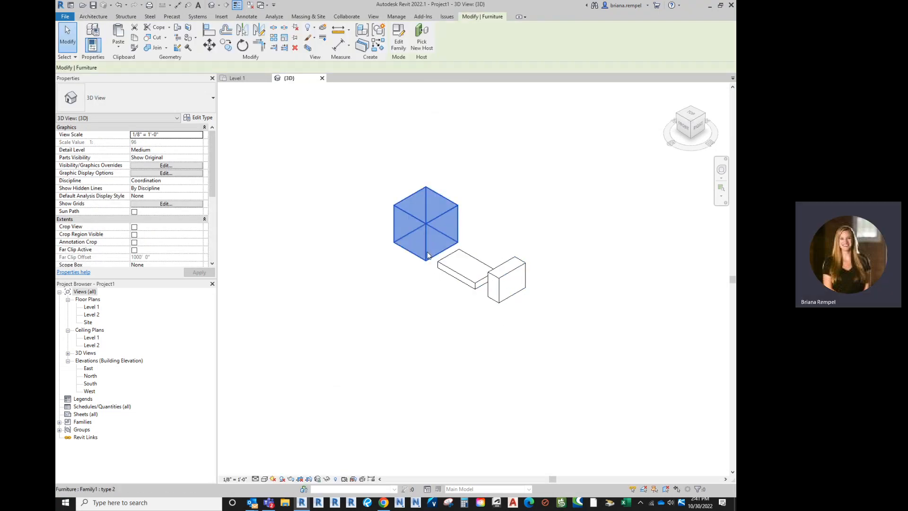
click(198, 117)
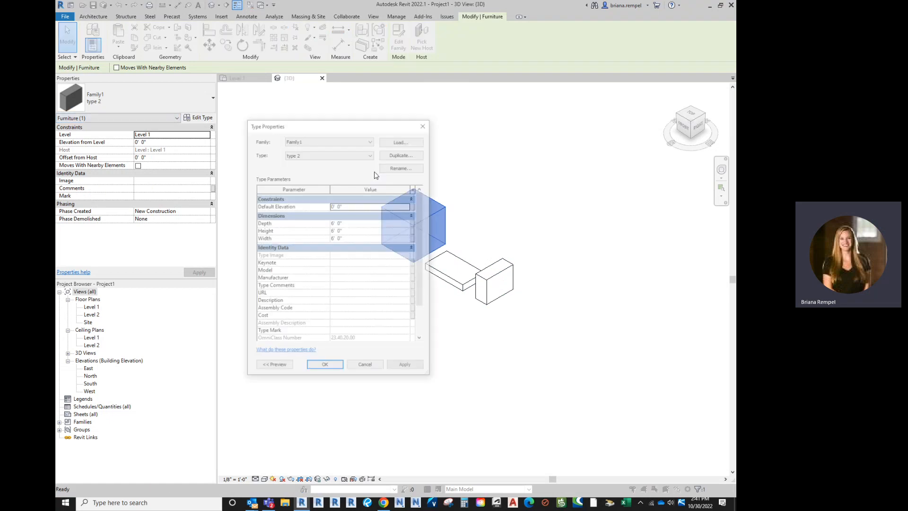
scroll(404, 263, down, 2)
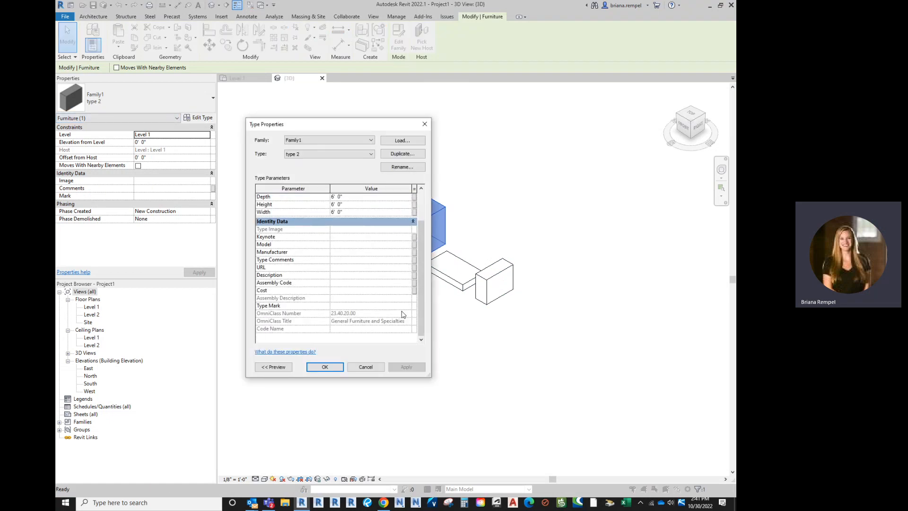
scroll(403, 314, up, 2)
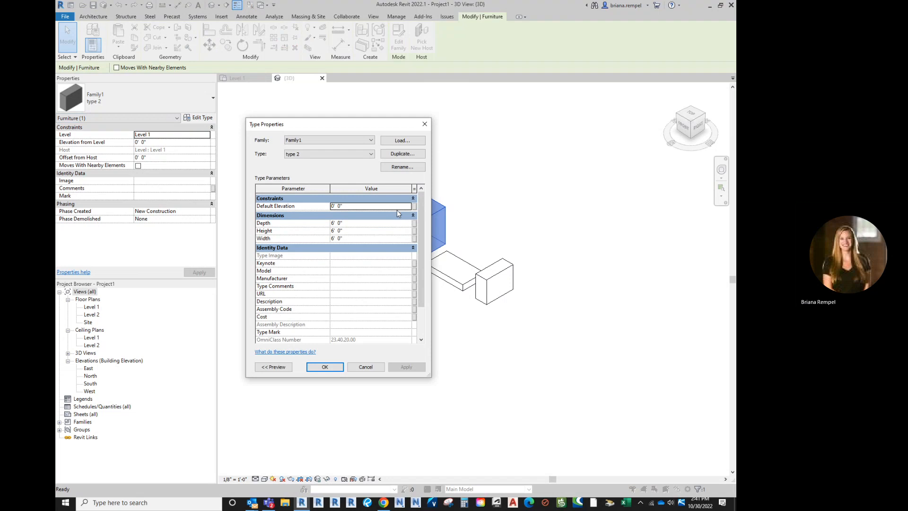
scroll(398, 279, down, 2)
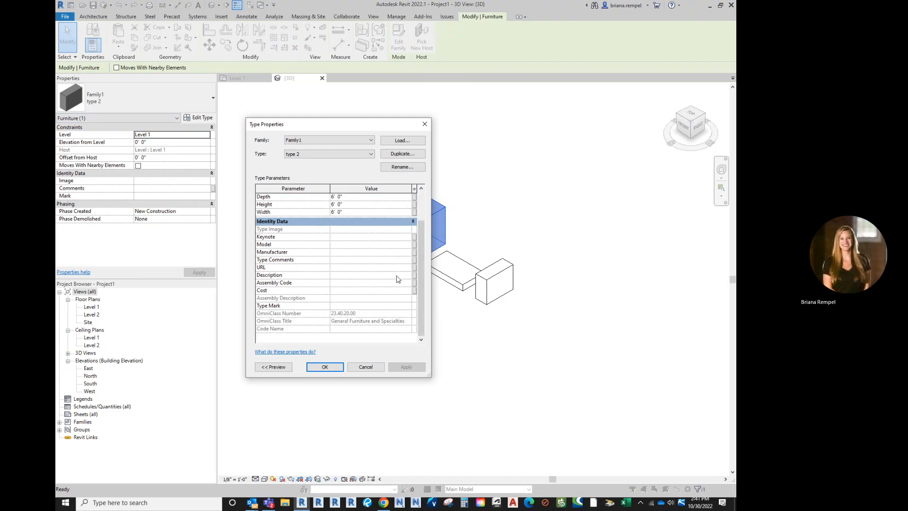
click(366, 367)
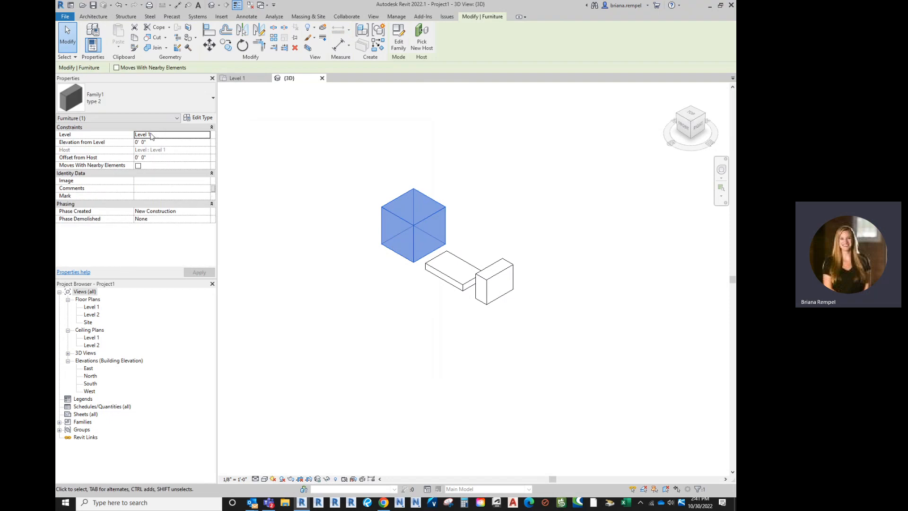
click(198, 117)
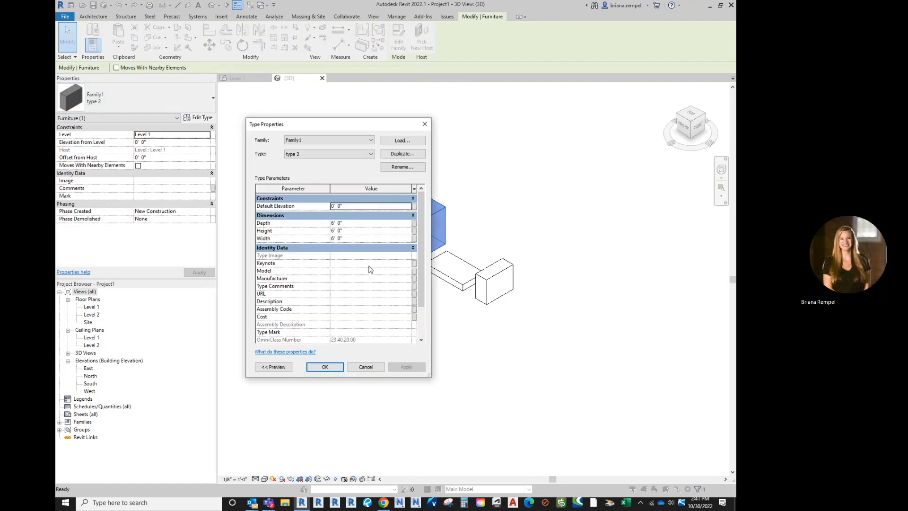
scroll(389, 227, down, 2)
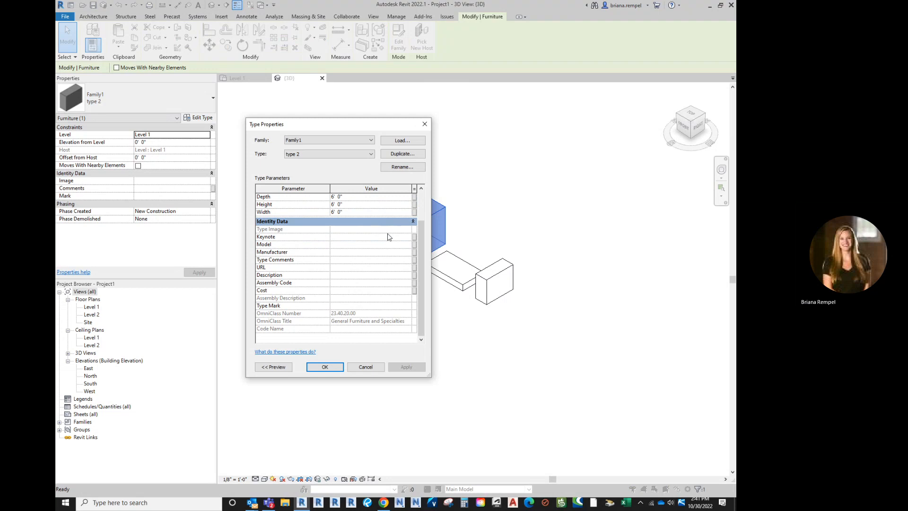
scroll(362, 336, up, 2)
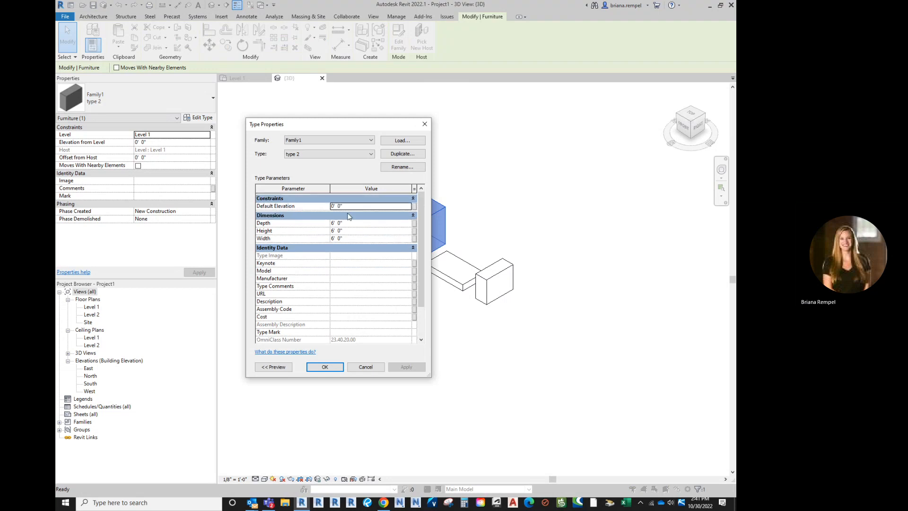
click(366, 368)
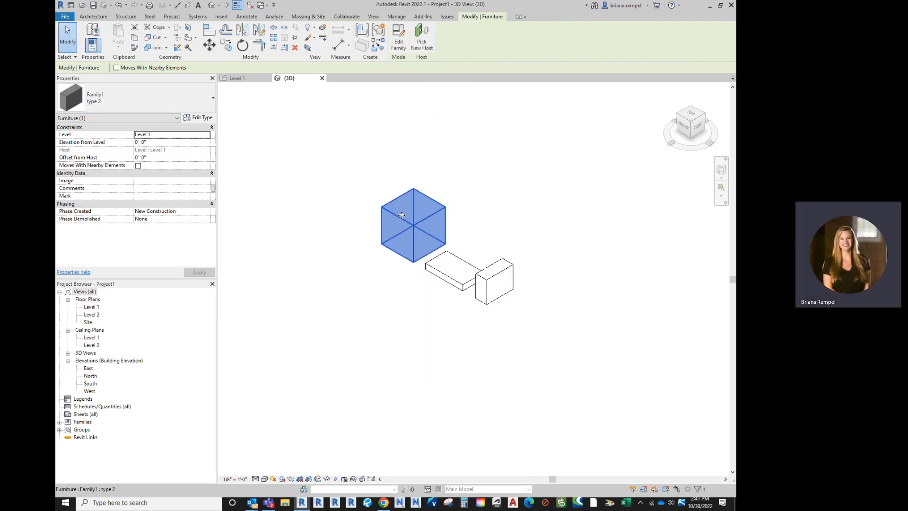
Step: Reopen the cube's family for editing, select its extrusion and open the family parameter association for its material
double_click(409, 221)
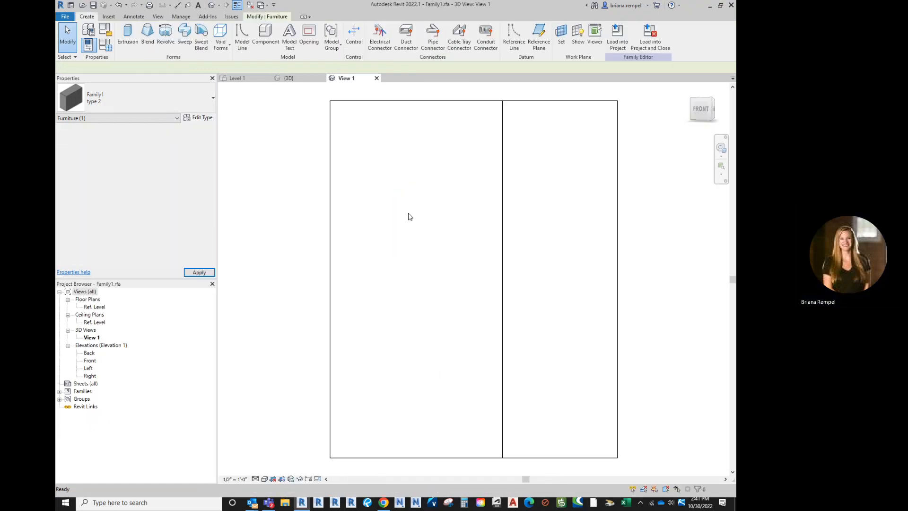
click(331, 146)
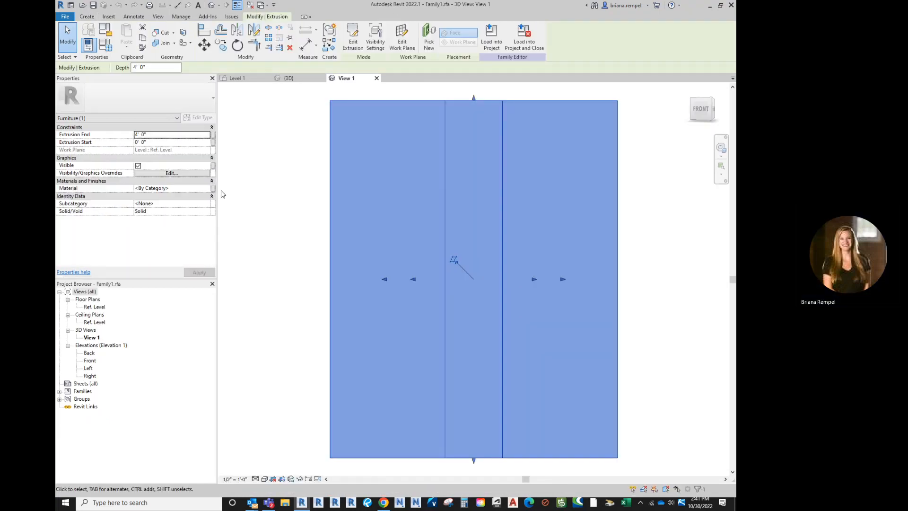
click(213, 188)
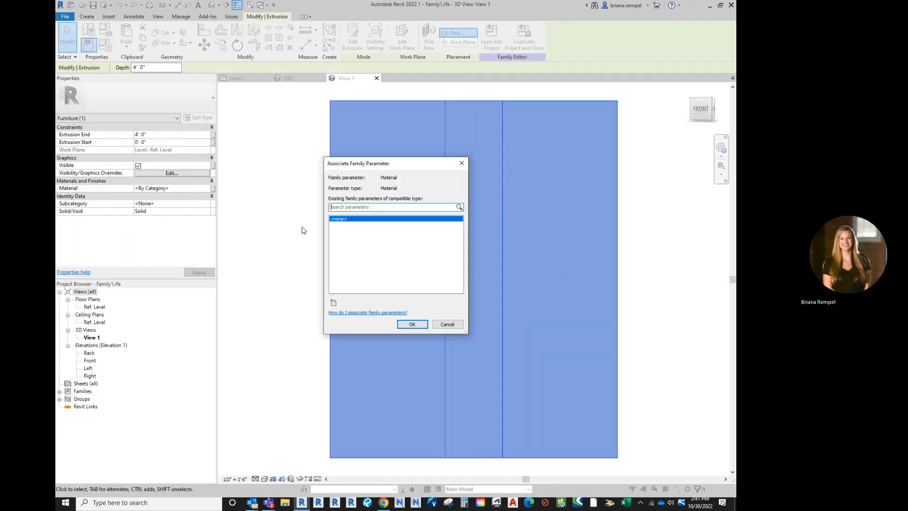
click(346, 206)
text(Material)
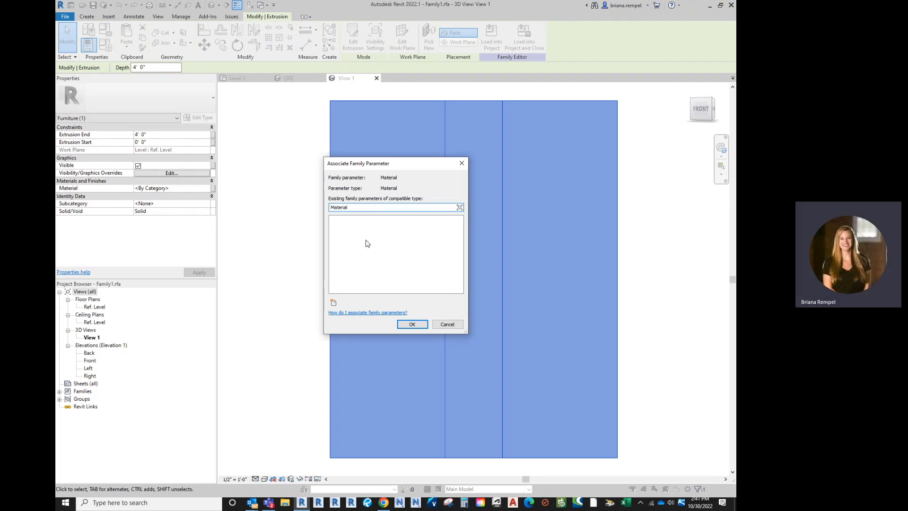
click(333, 301)
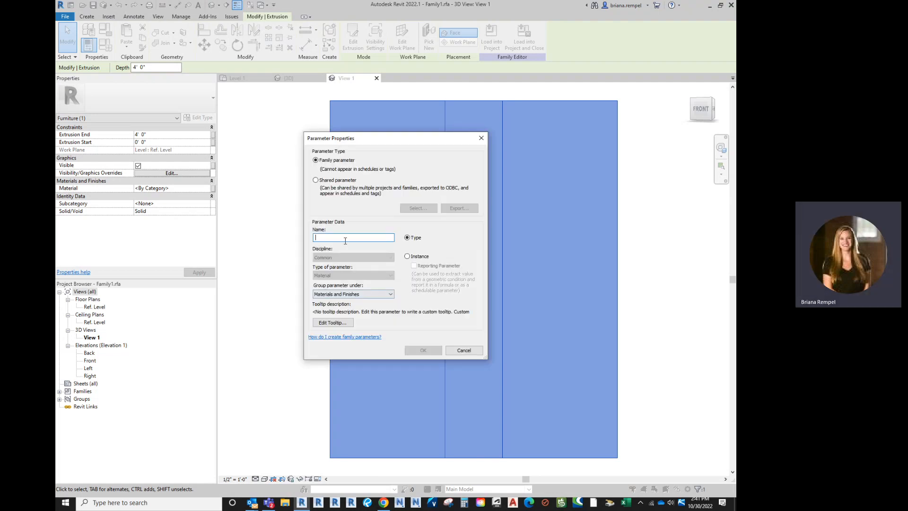
click(459, 350)
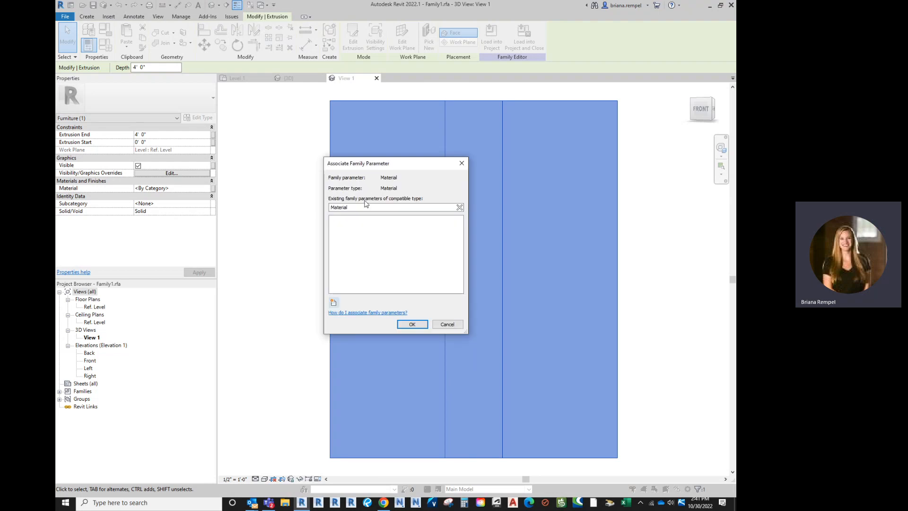
drag(352, 208, 339, 207)
key(BackSpace)
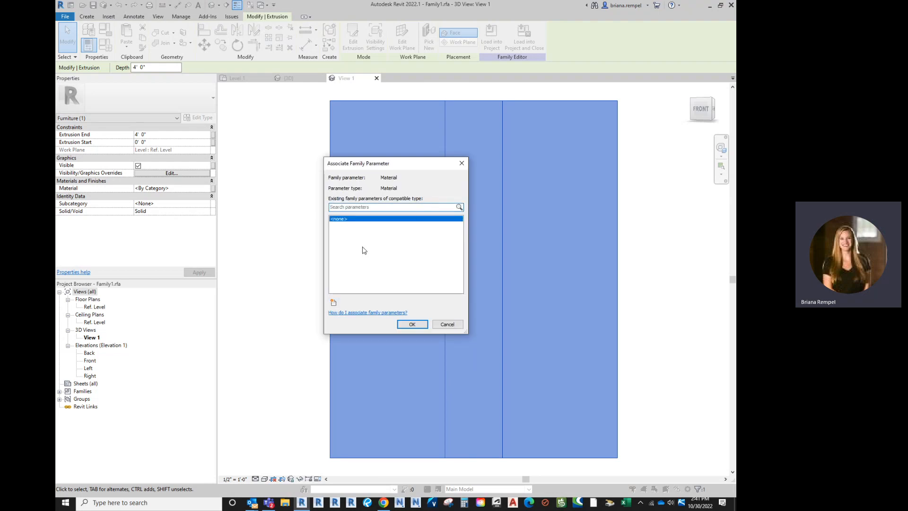
Step: Create a family type parameter named "MAterial" under Materials and Finishes and associate the extrusion's material with it
click(334, 302)
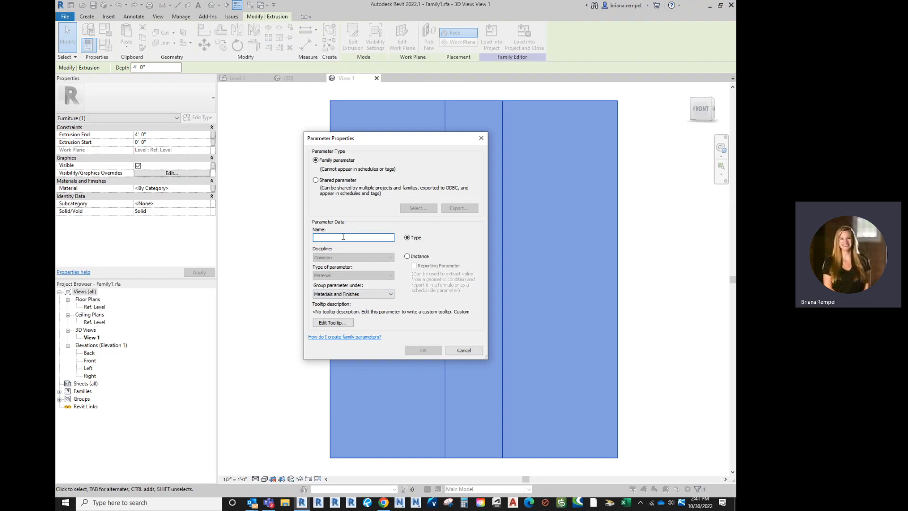
text(MAterial)
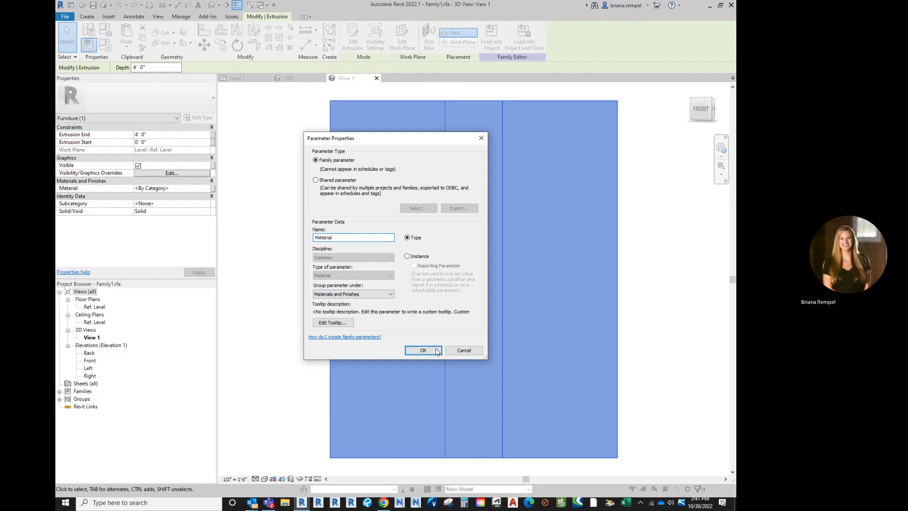
click(436, 350)
click(412, 324)
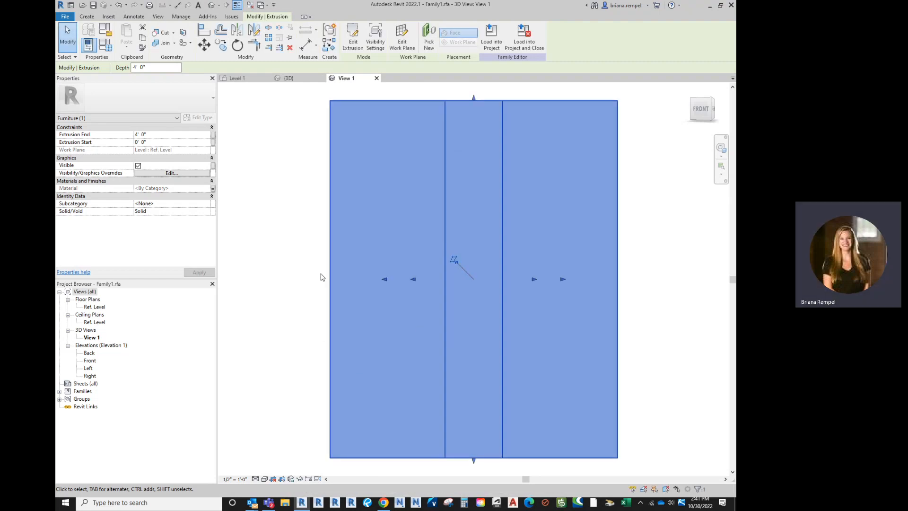
click(303, 260)
mouse_move(301, 258)
shift+middle_down()
mouse_move(309, 284)
mouse_move(315, 255)
shift+middle_up()
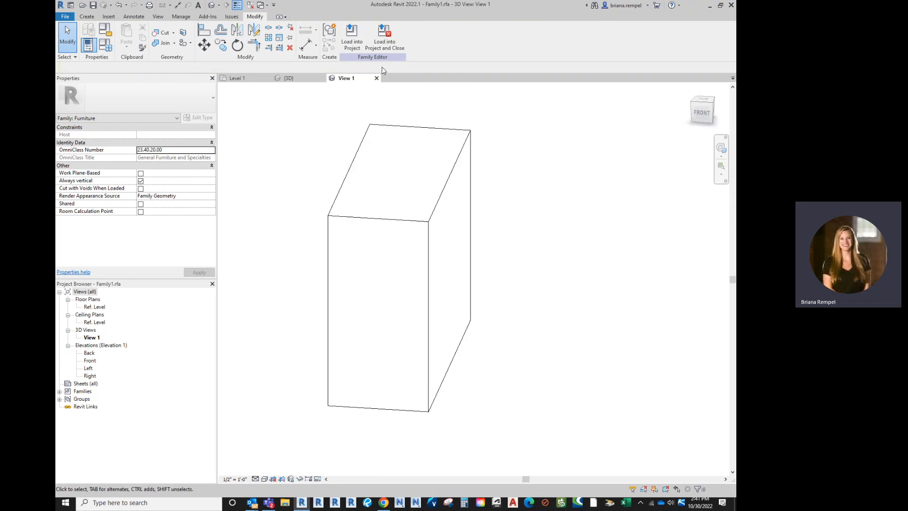
Step: Save the family over the existing Family1.rfa, load it into the project and close it
click(384, 37)
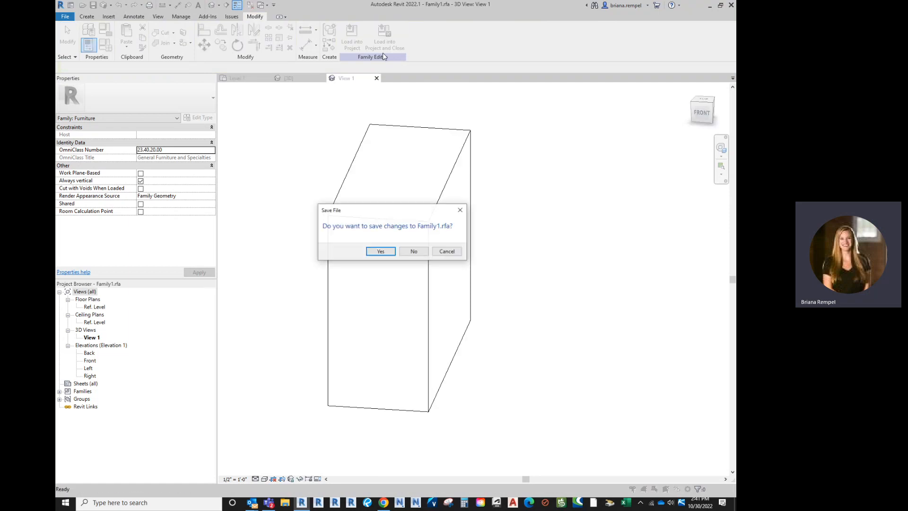
click(387, 253)
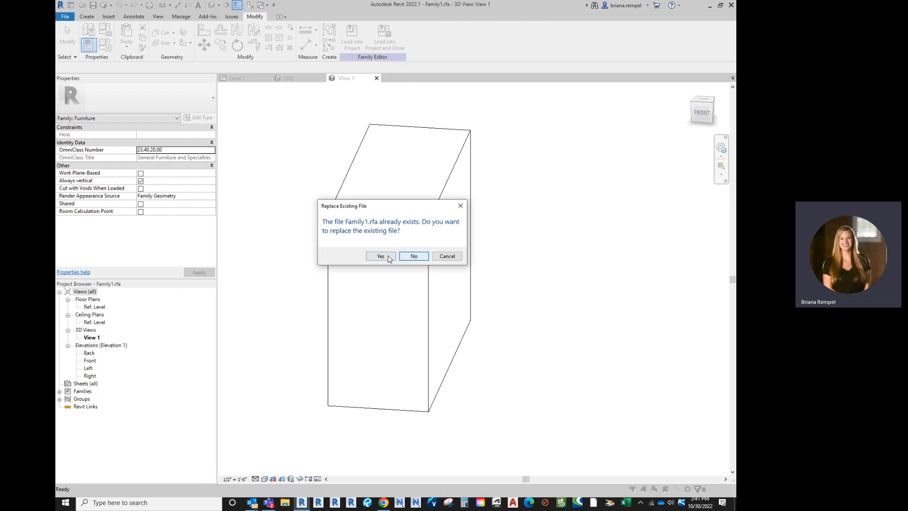
click(389, 258)
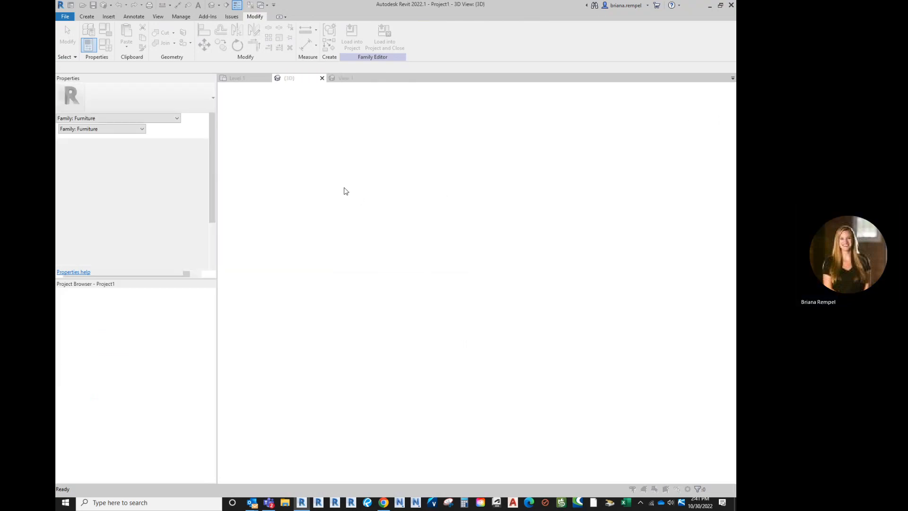
click(381, 239)
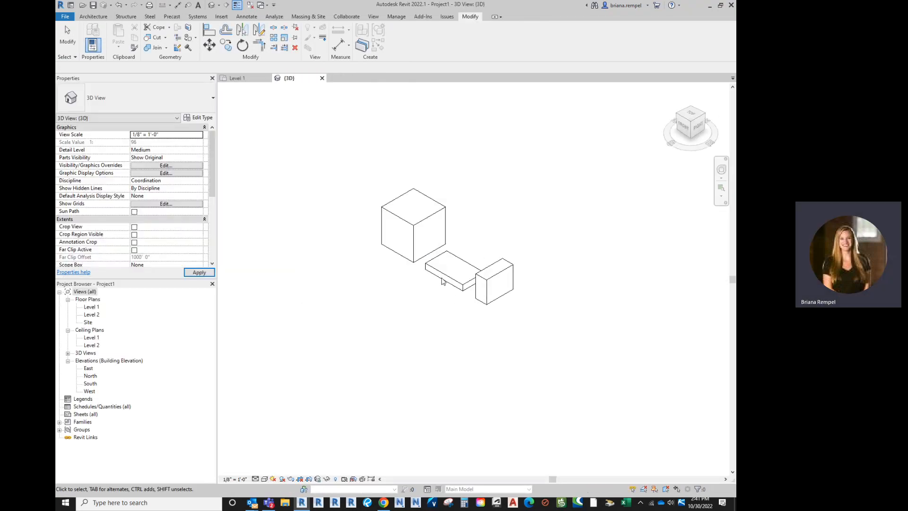
Step: Set the MAterial parameter of the type 2 cube to Default Mass Exterior Wall and accept the type properties
click(413, 229)
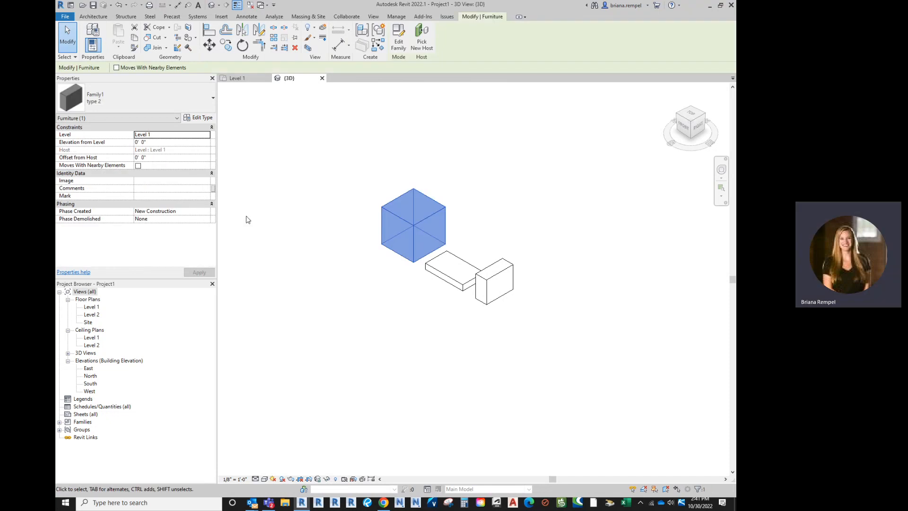
click(201, 118)
click(411, 224)
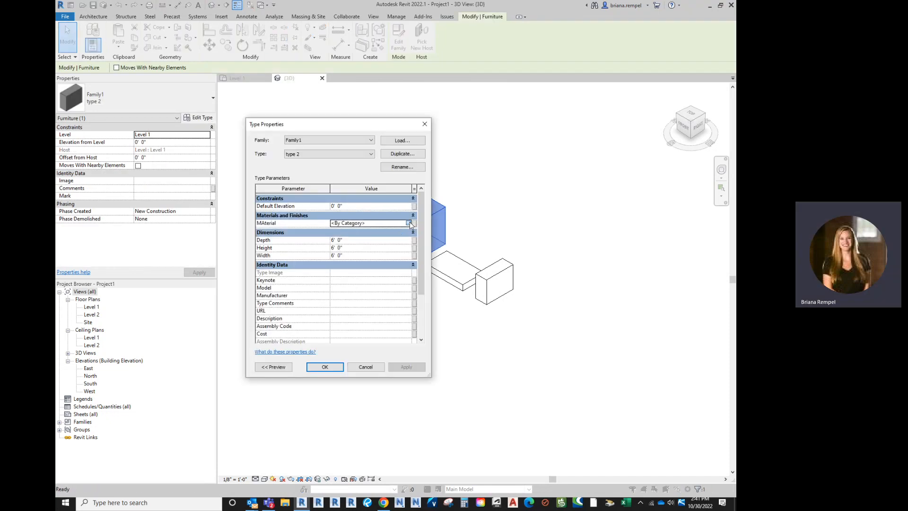
click(409, 222)
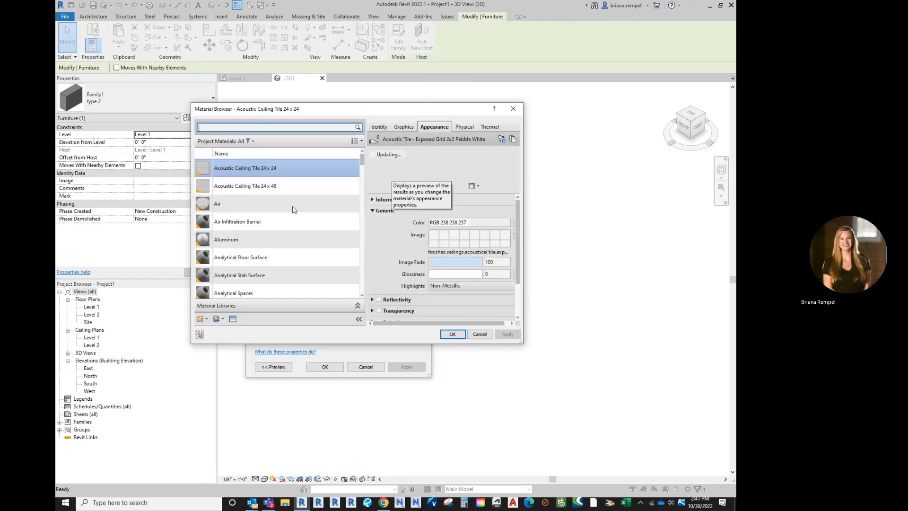
scroll(290, 220, down, 5)
scroll(290, 222, down, 3)
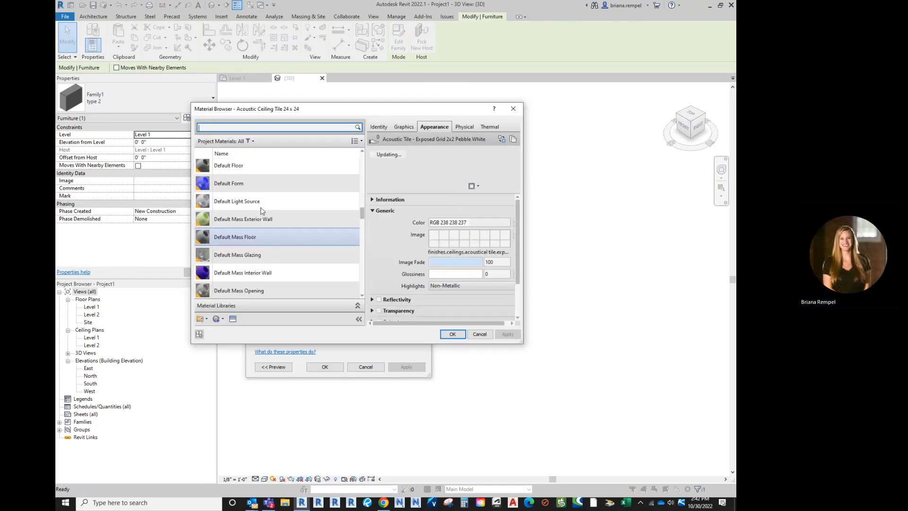
click(243, 219)
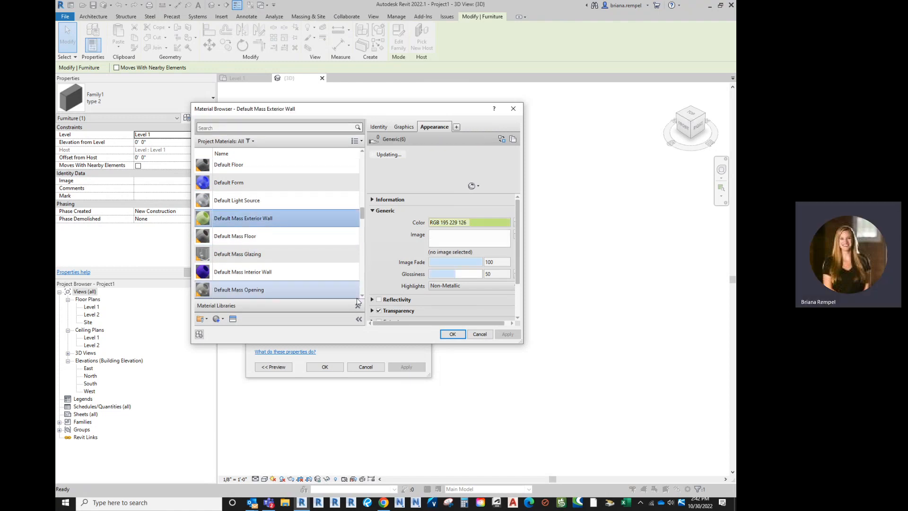
click(453, 334)
click(325, 367)
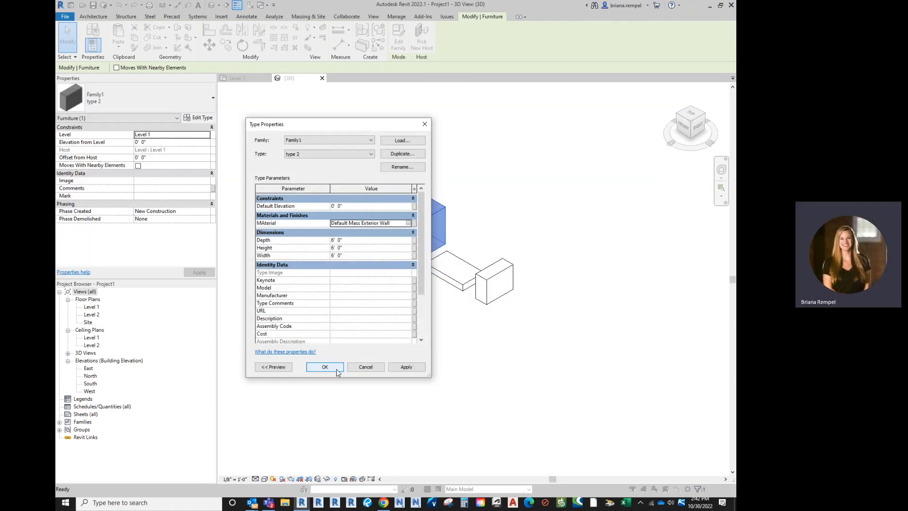
Step: Clear the cube's selection and set the 3D view's visual style to Realistic
click(435, 348)
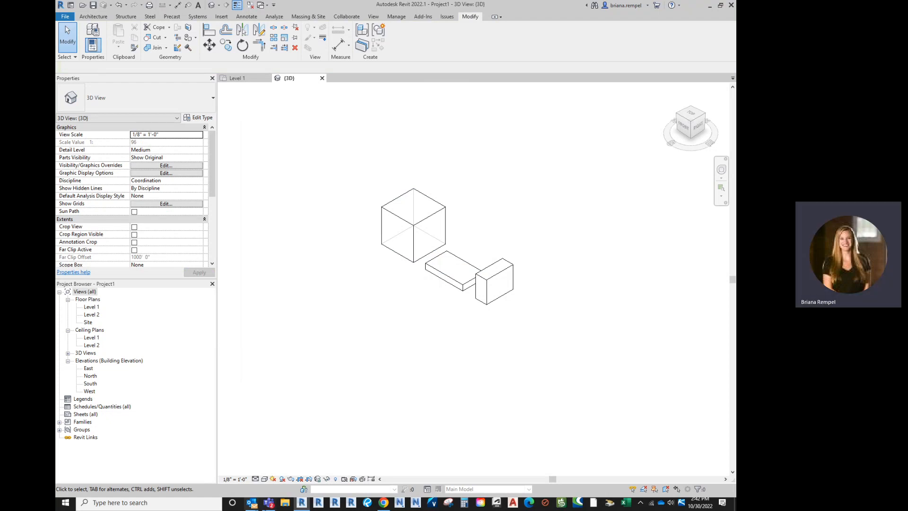
click(264, 479)
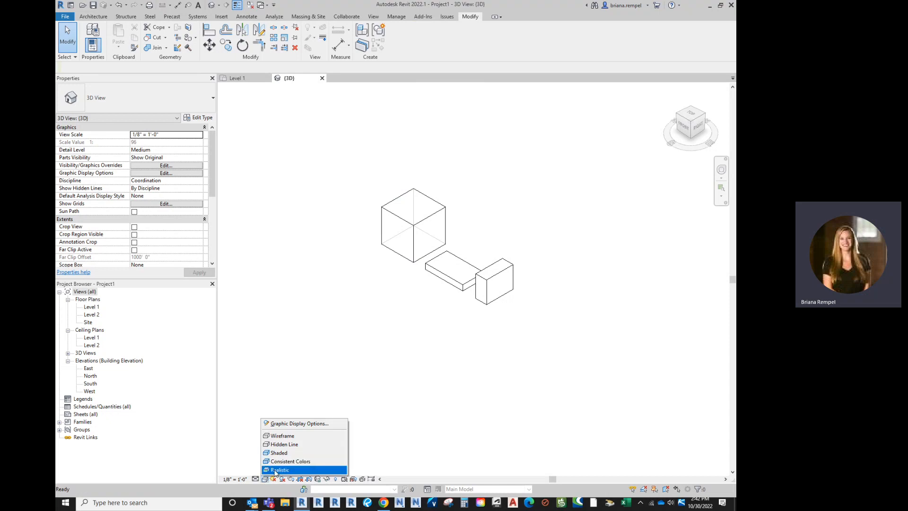
click(275, 470)
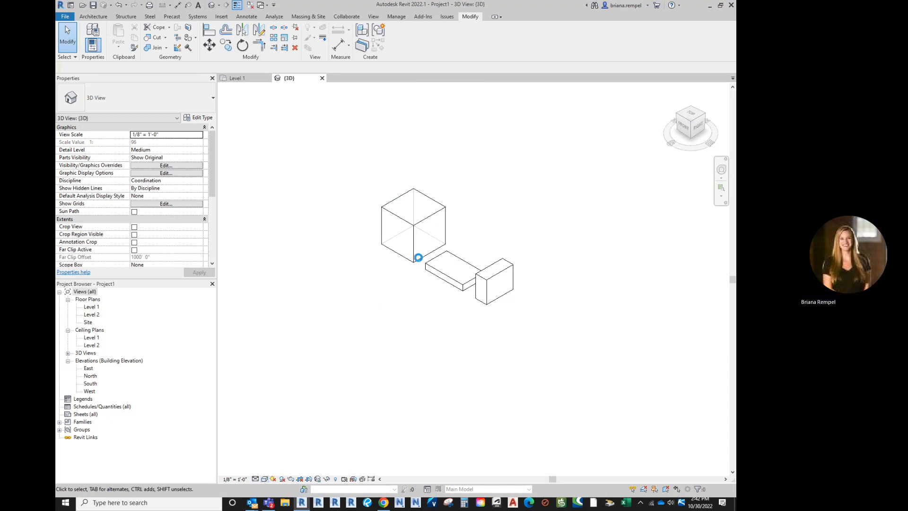
Step: Set the MAterial parameter of the flat type 3 box to Carpet (1) and inspect the box in the 3D view
click(461, 278)
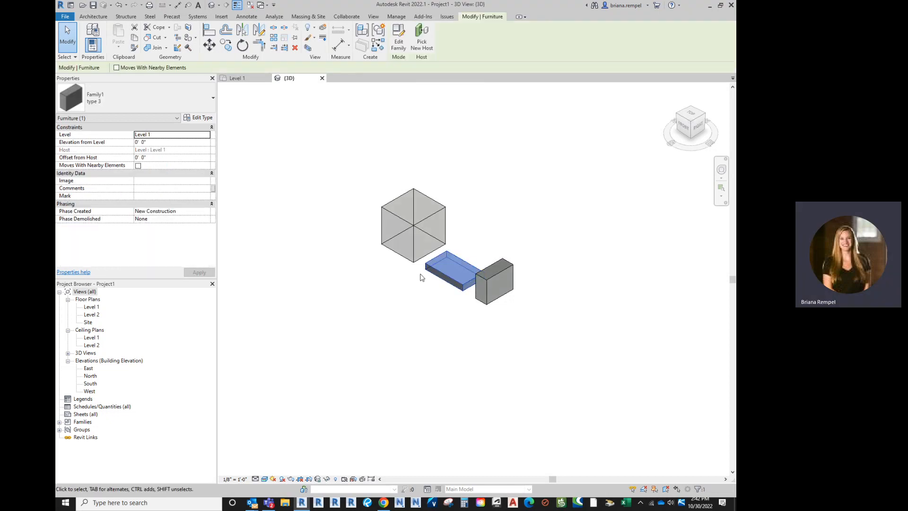
click(199, 117)
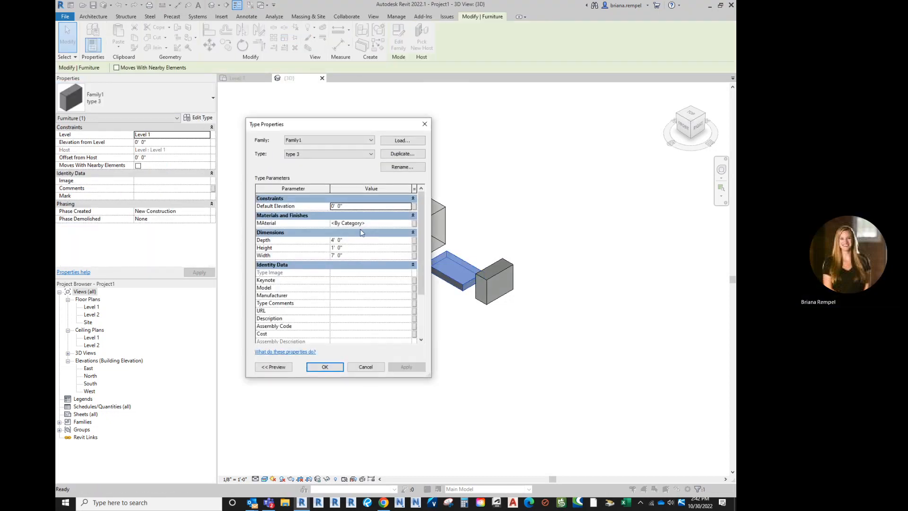
click(391, 223)
click(409, 223)
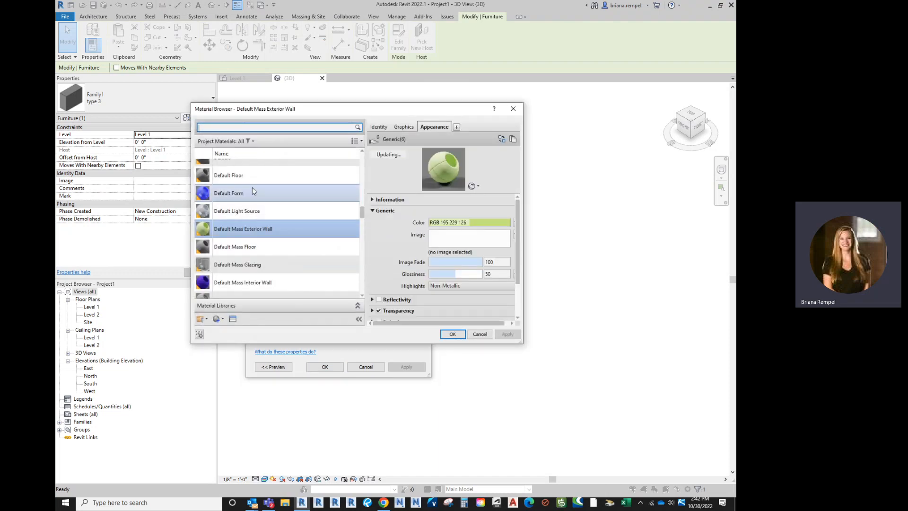
click(252, 189)
scroll(252, 198, up, 5)
click(252, 209)
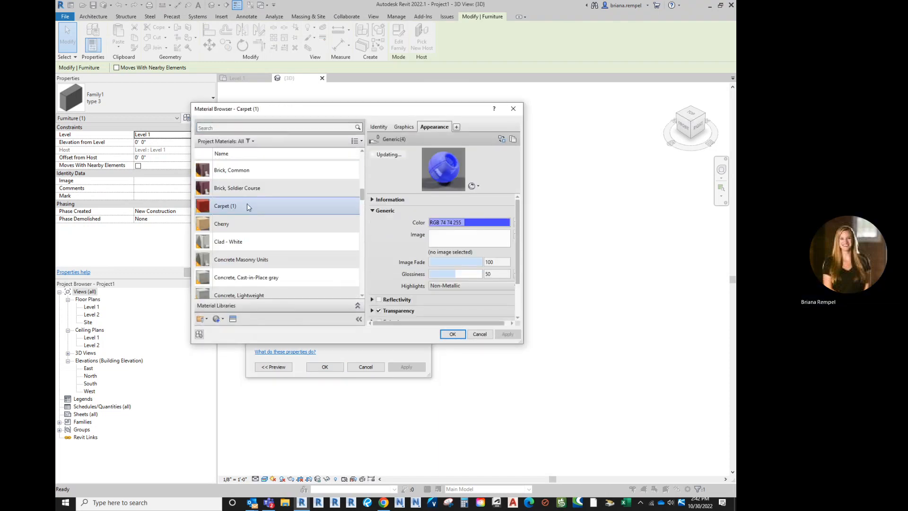
click(452, 334)
click(334, 370)
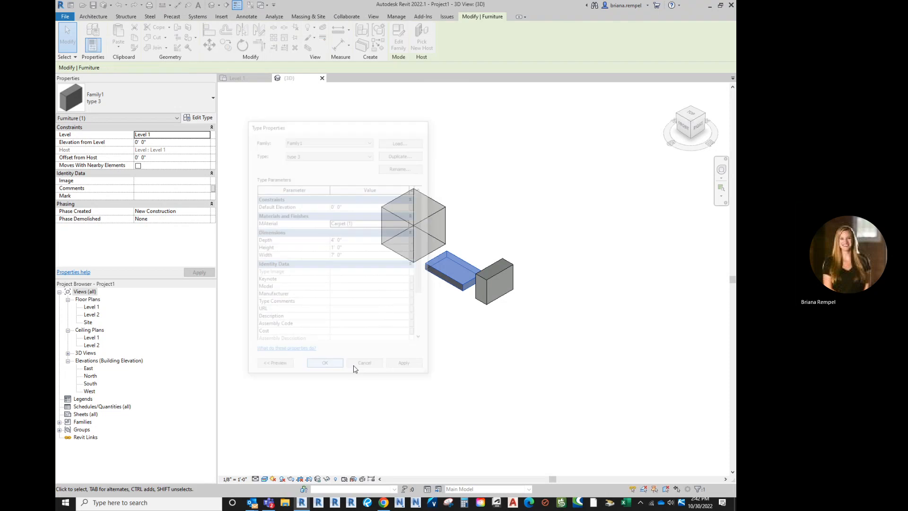
click(457, 314)
scroll(459, 307, up, 3)
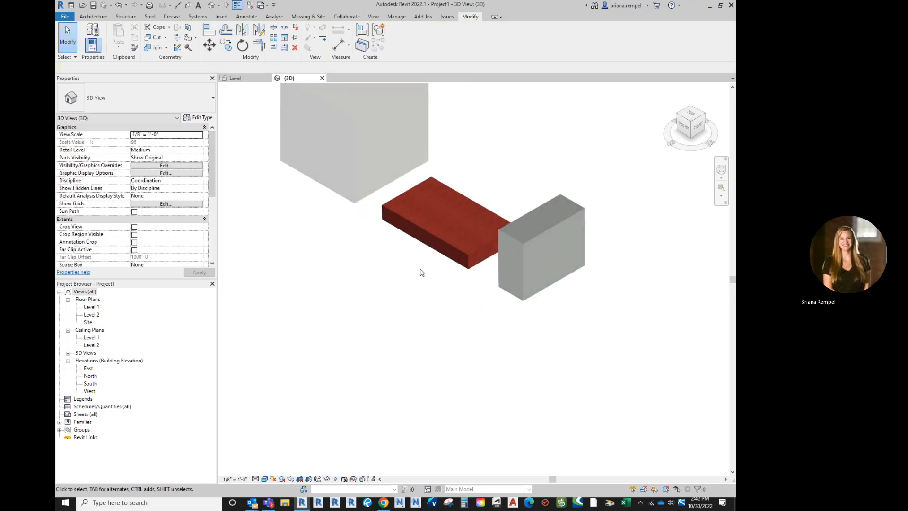
scroll(422, 273, down, 3)
shift+middle_drag(378, 408, 680, 338)
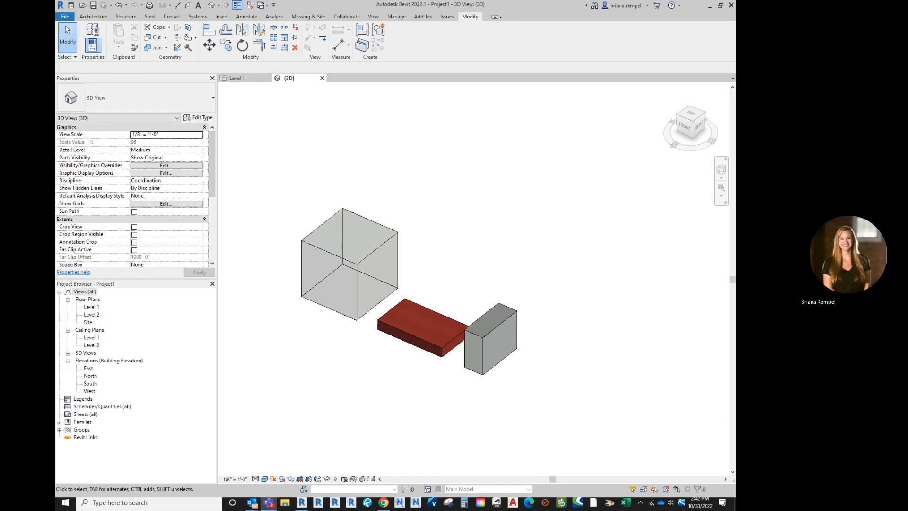